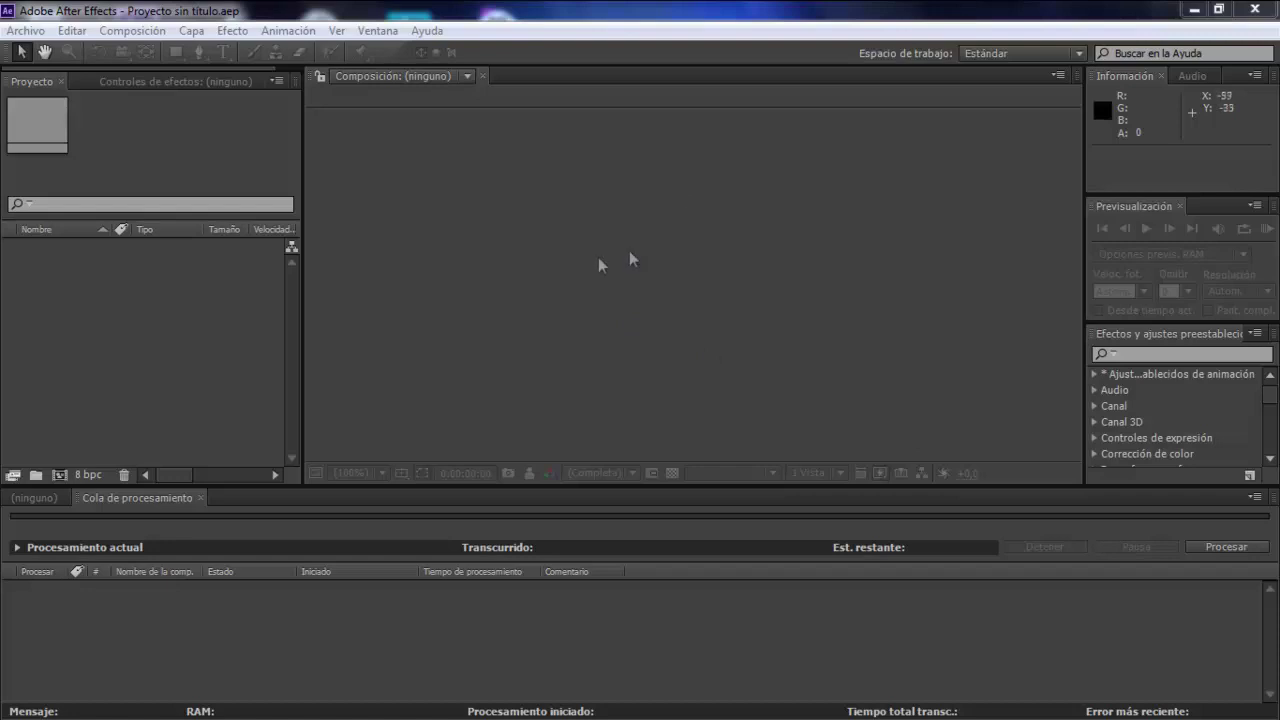
# Click through the After Effects workspace and the Project panel.
pyautogui.click(205, 348)
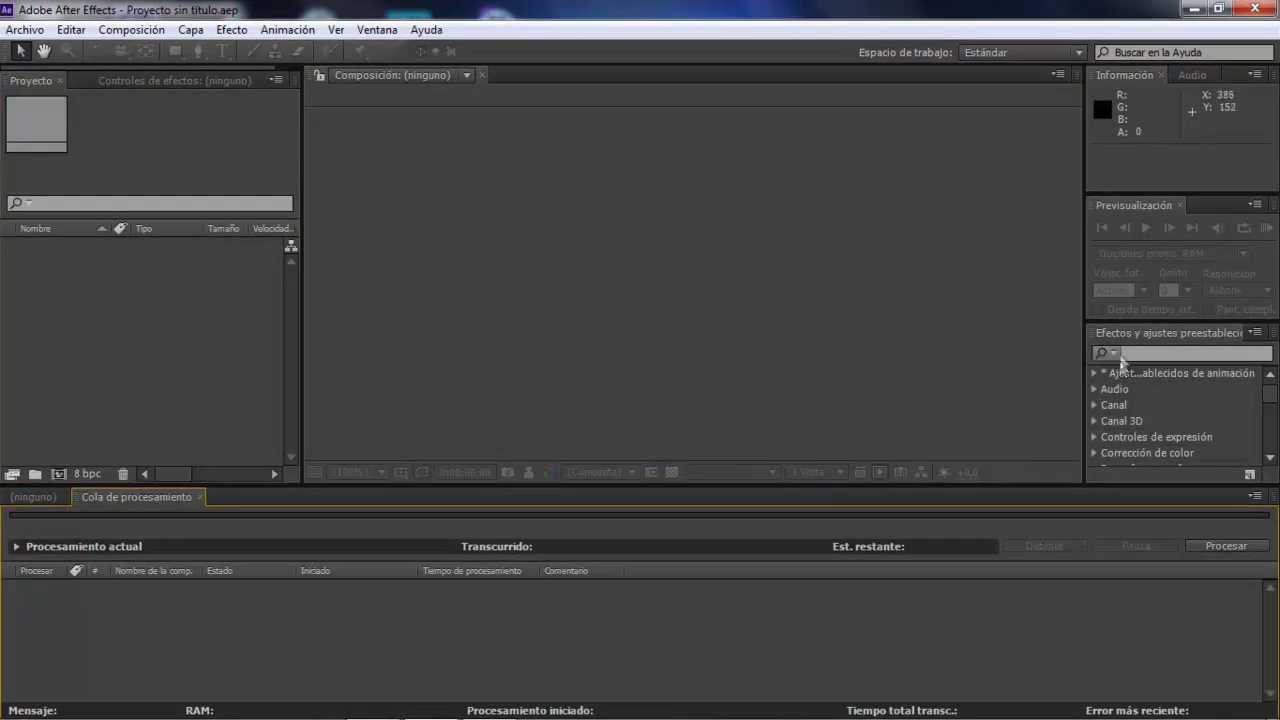
pyautogui.click(1119, 332)
pyautogui.click(1115, 232)
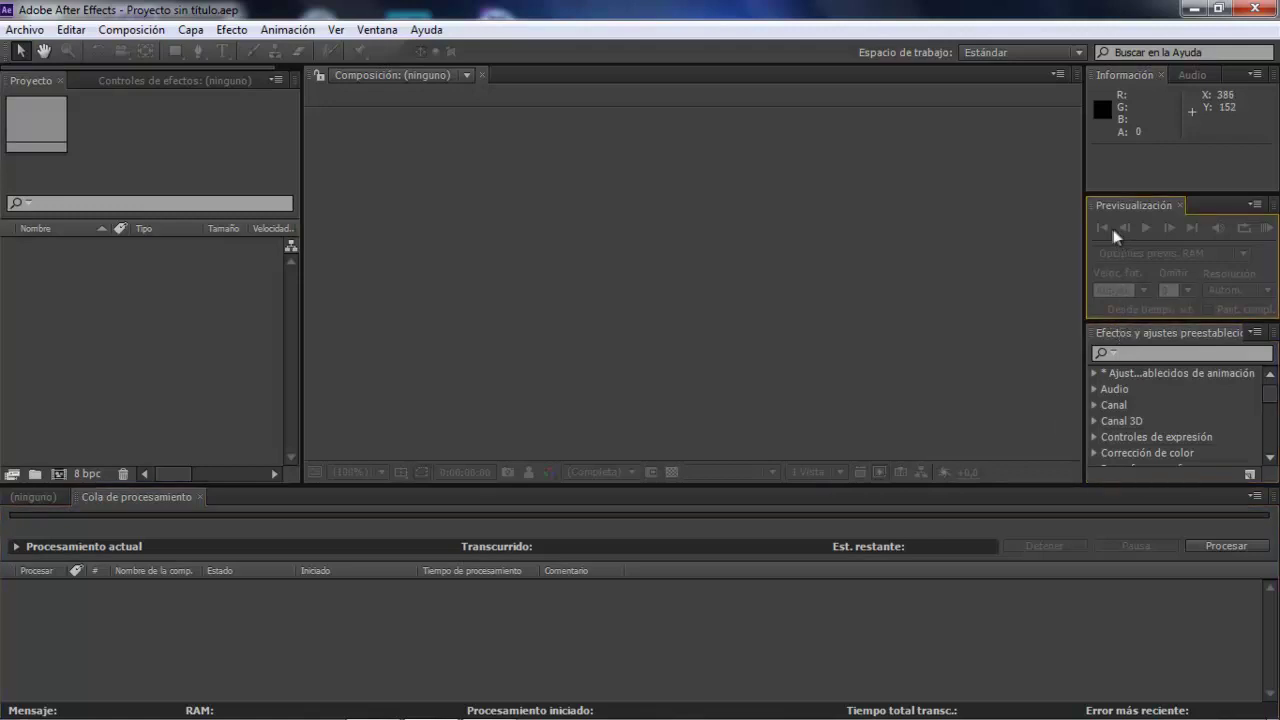
pyautogui.click(1107, 162)
pyautogui.click(611, 272)
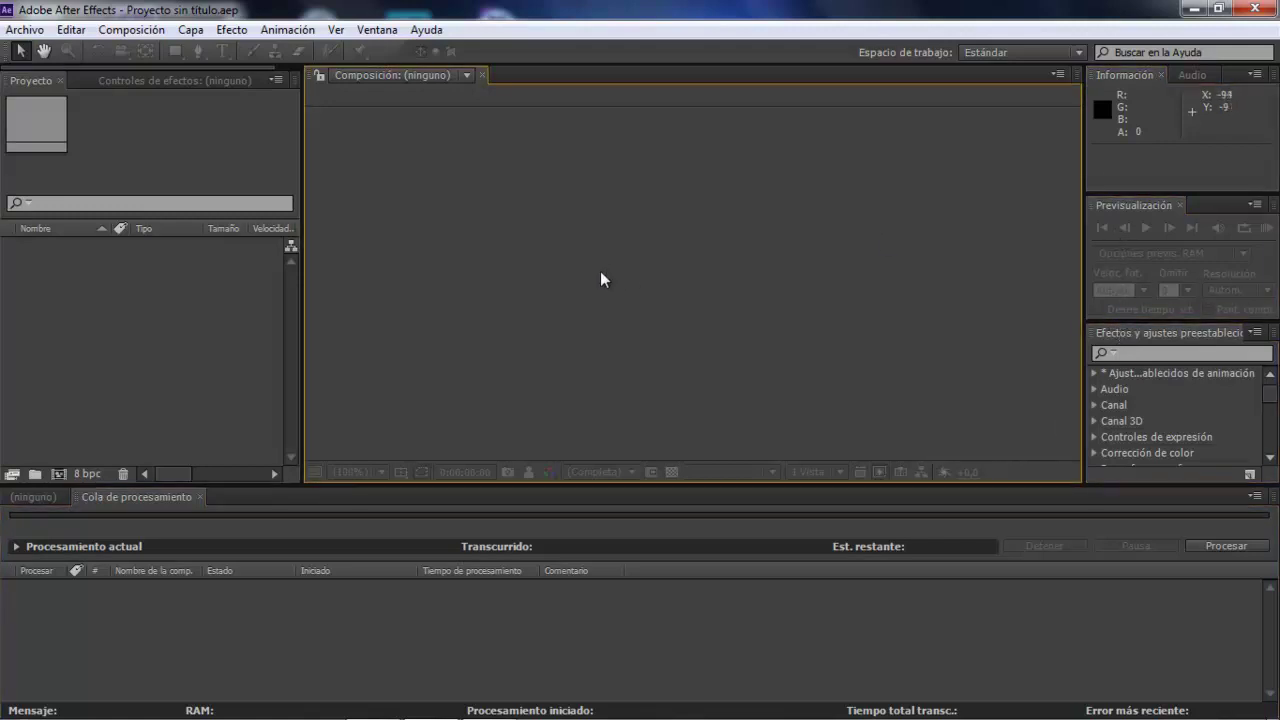
pyautogui.click(141, 322)
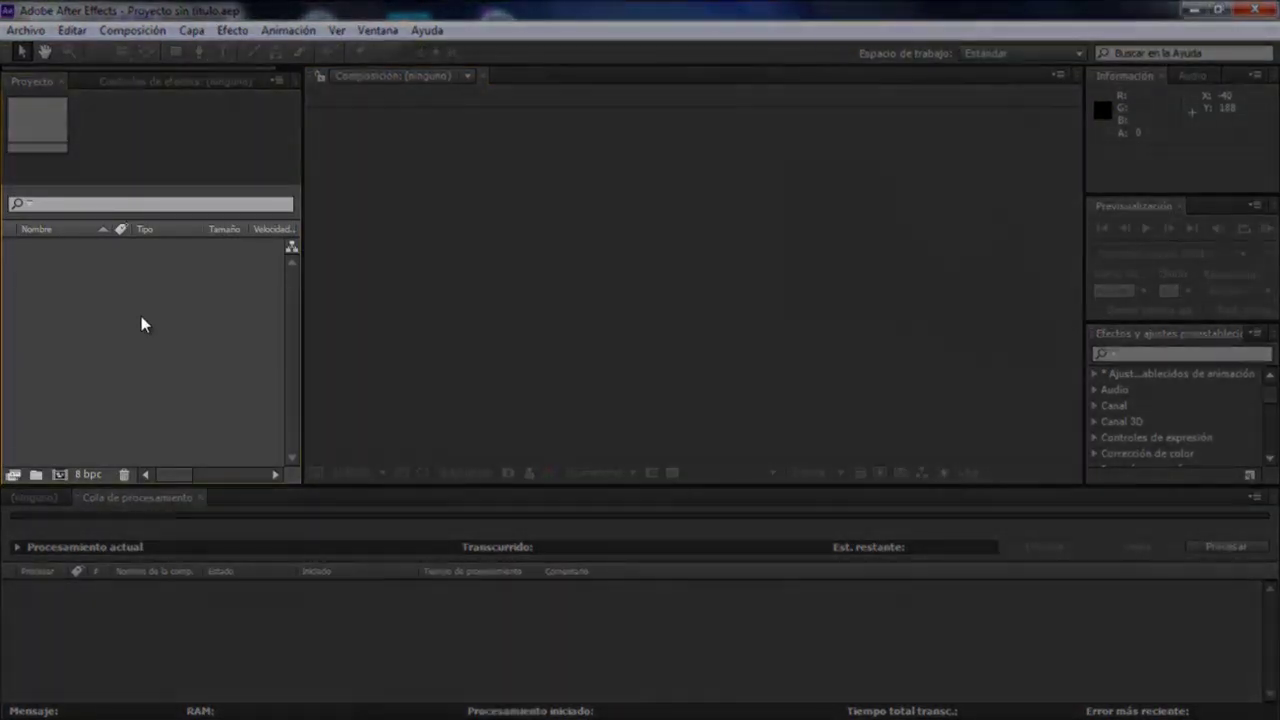
# Create Comp 1 as HDV/HDTV 720 25 (1280×720, 25 fps) lasting 0:01:00:00.
pyautogui.rightClick(141, 316)
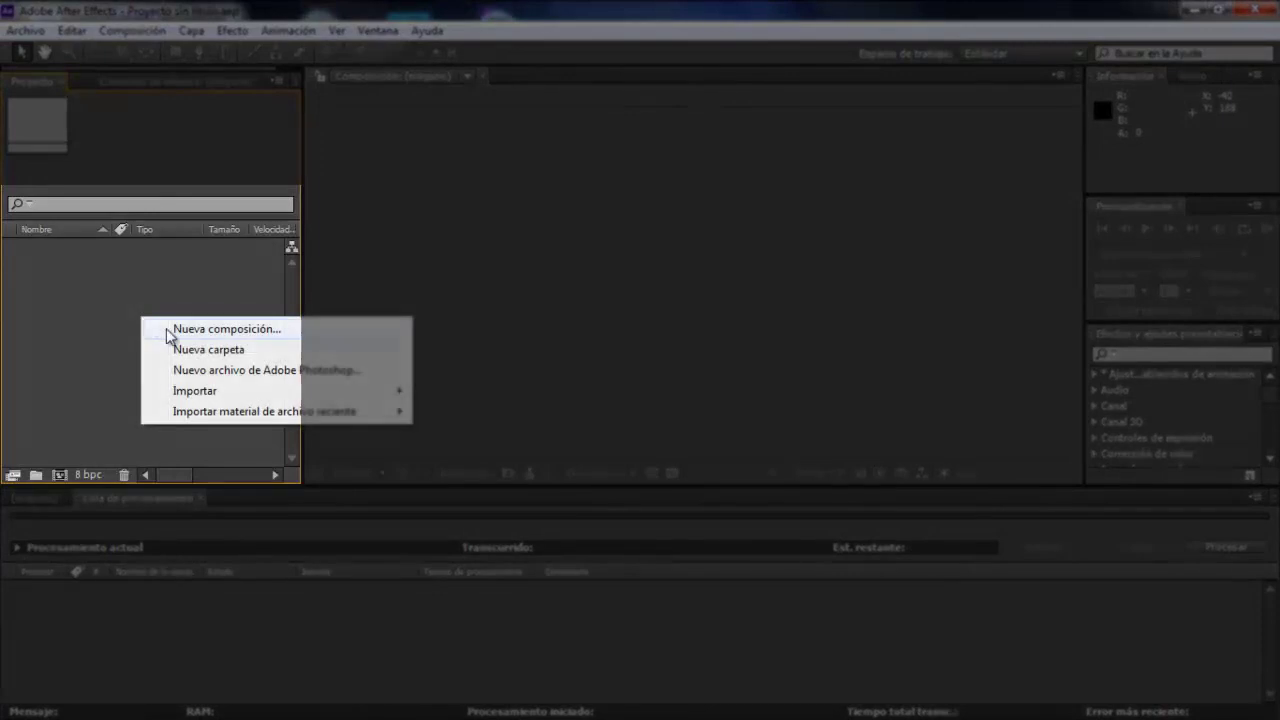
pyautogui.click(166, 329)
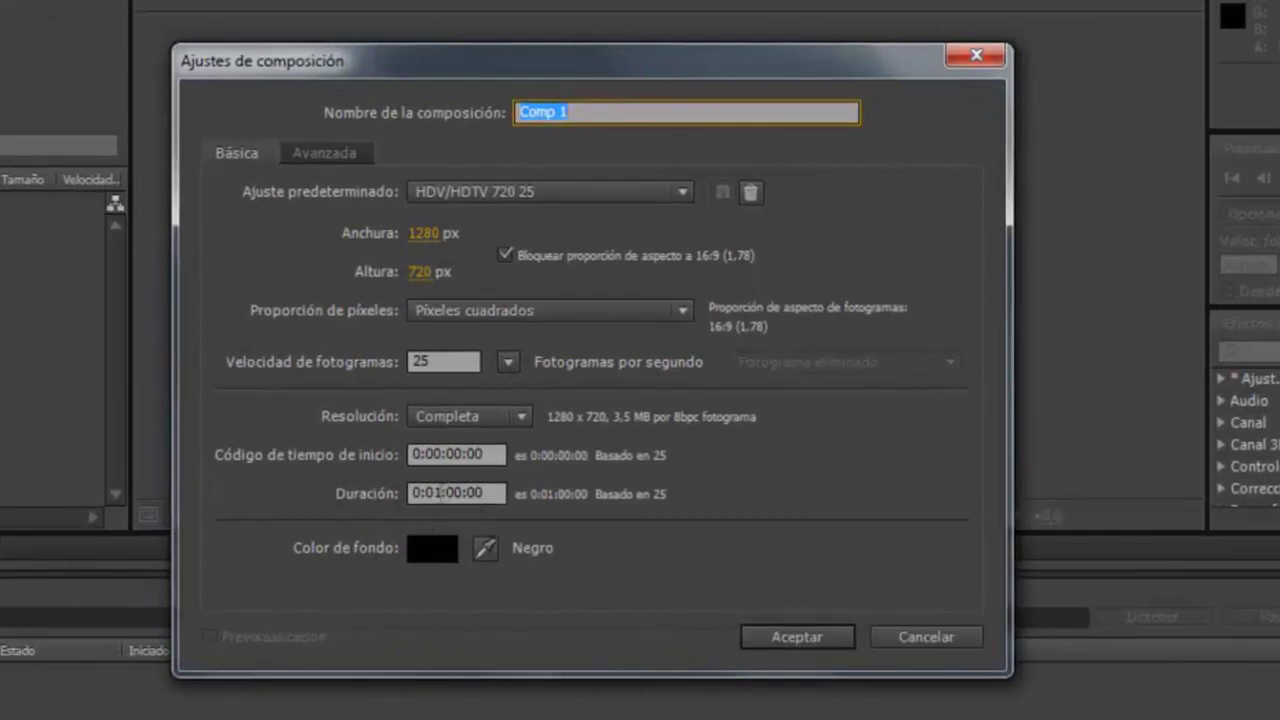
pyautogui.click(441, 492)
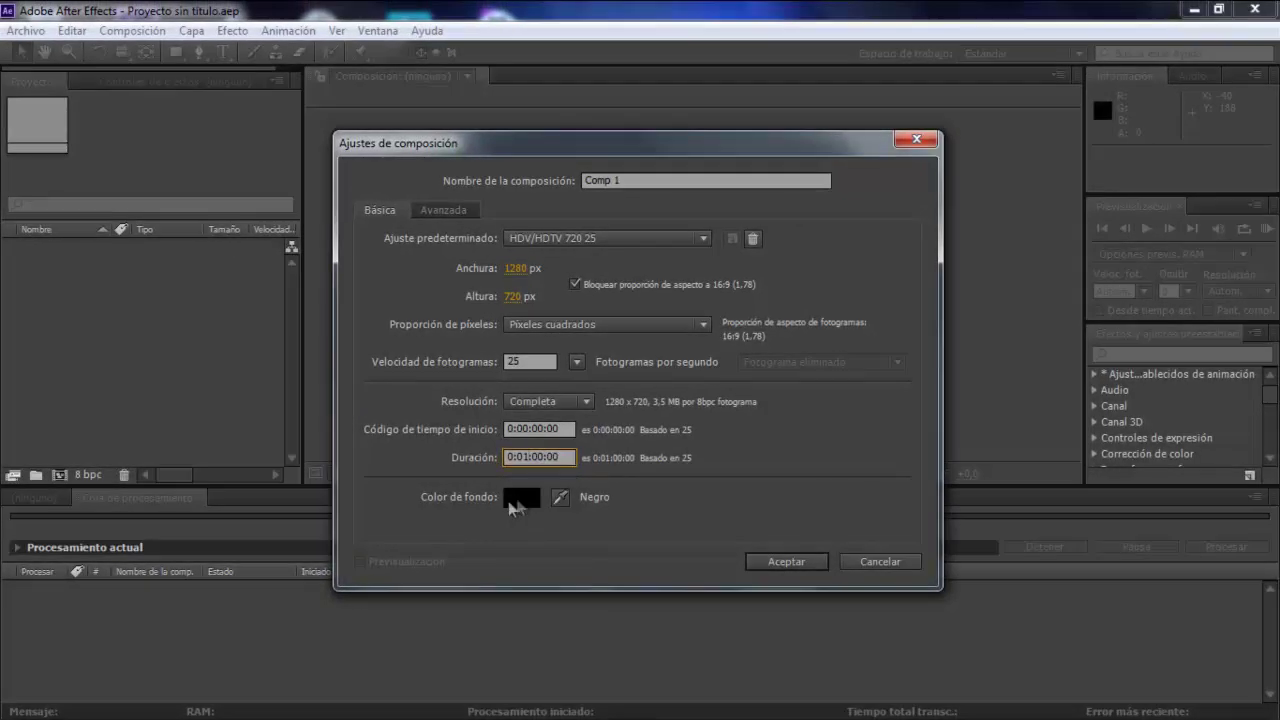
pyautogui.click(776, 561)
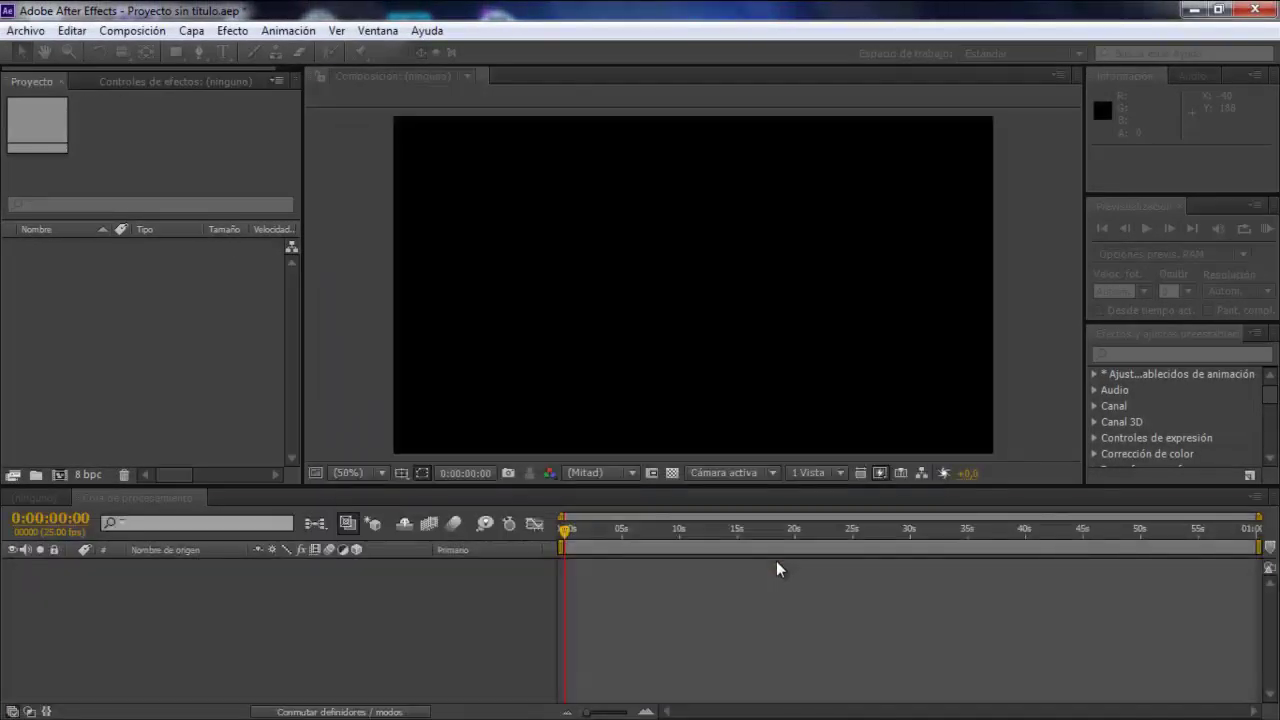
# Import the 'DEAF KEV - Invincible [NCS Release]' MP3 into the project.
pyautogui.click(150, 332)
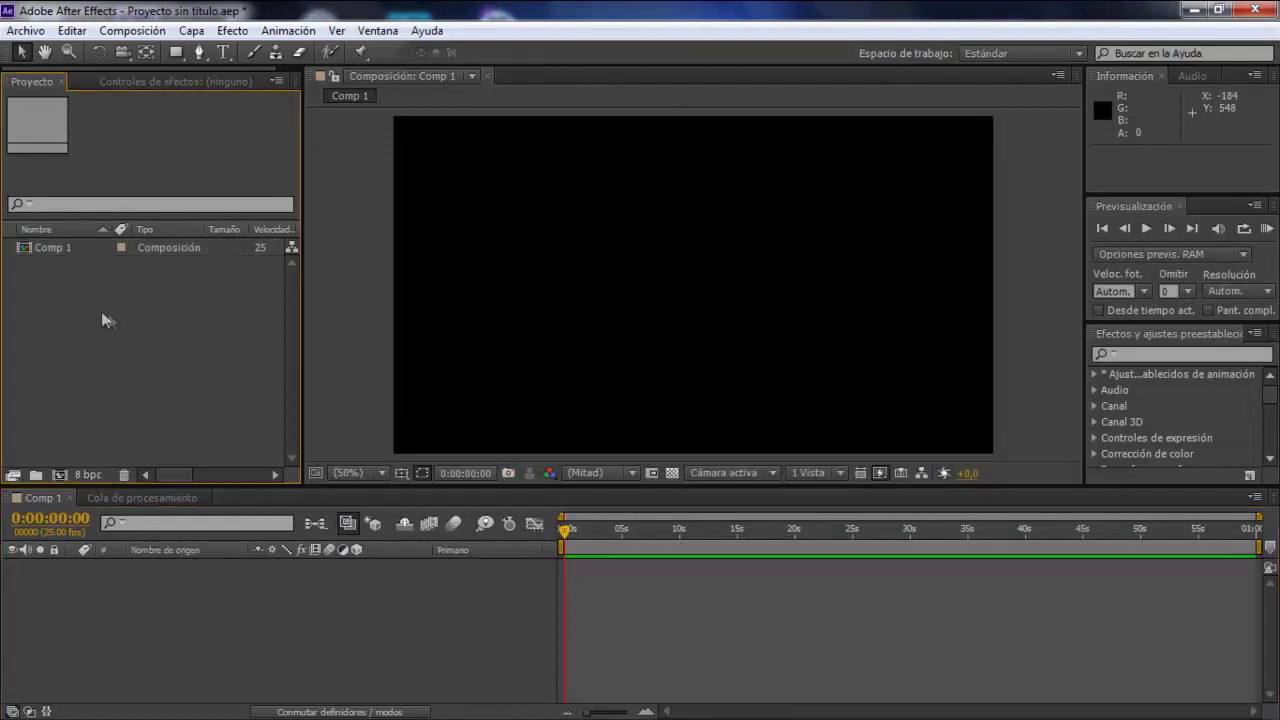
pyautogui.rightClick(102, 313)
pyautogui.moveTo(215, 398)
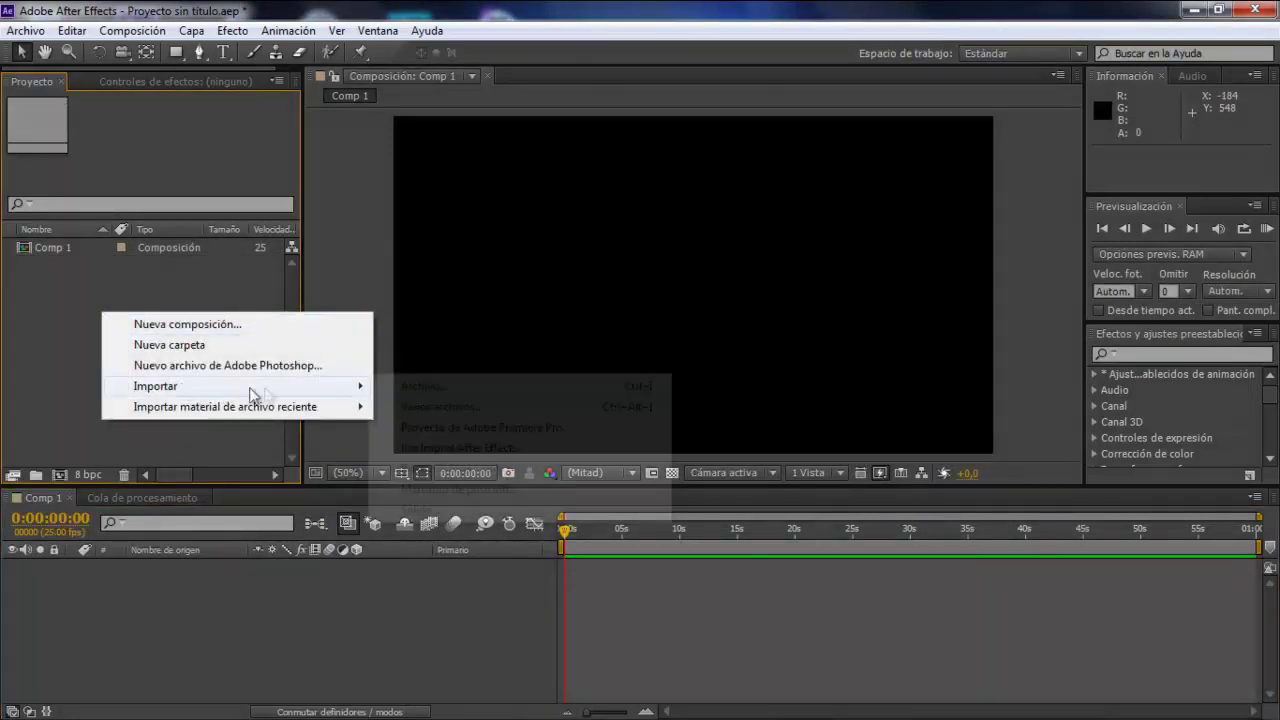
pyautogui.click(400, 390)
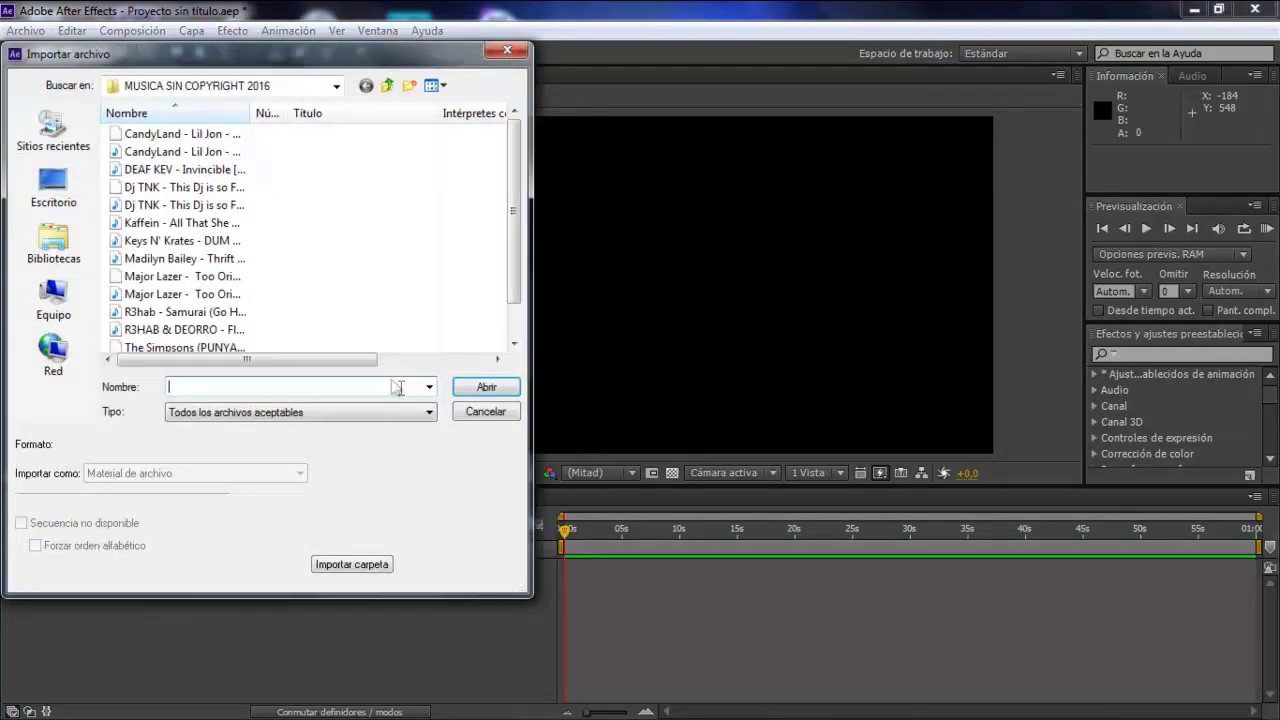
pyautogui.doubleClick(186, 172)
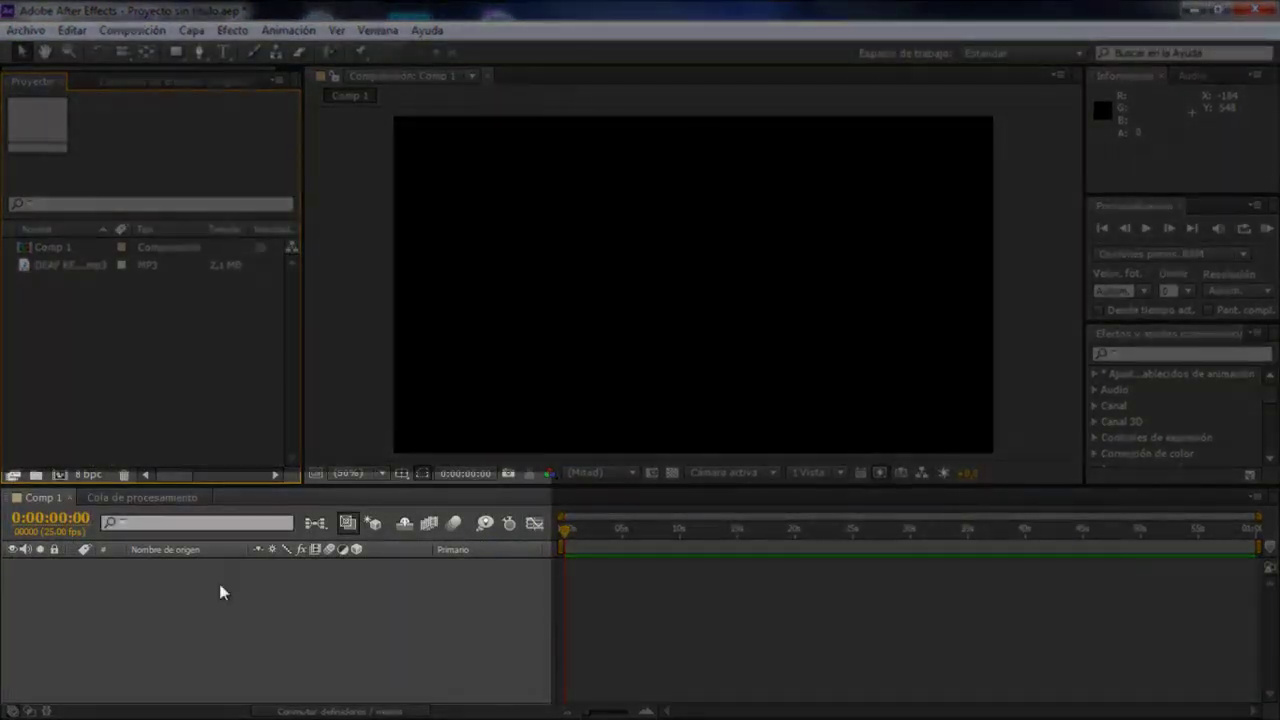
# Add a black 1280×720 comp-size solid named Sólido Negro 1 to the timeline.
pyautogui.rightClick(221, 588)
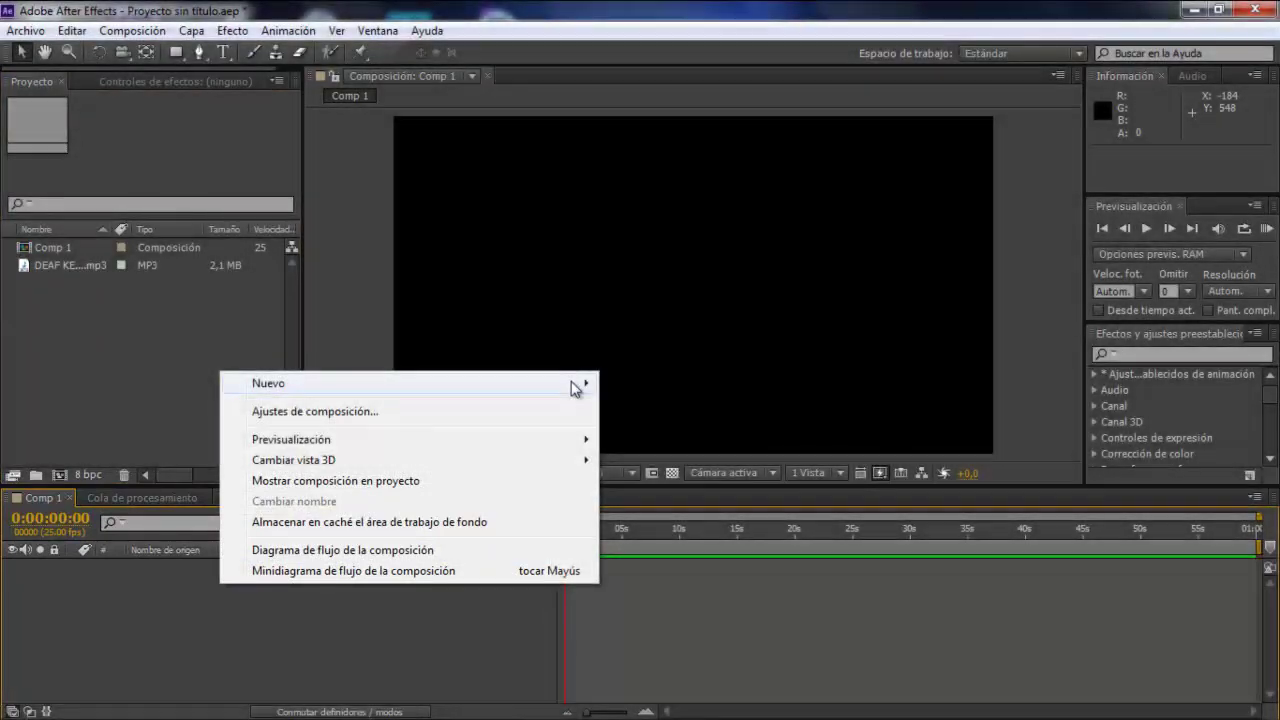
pyautogui.moveTo(575, 387)
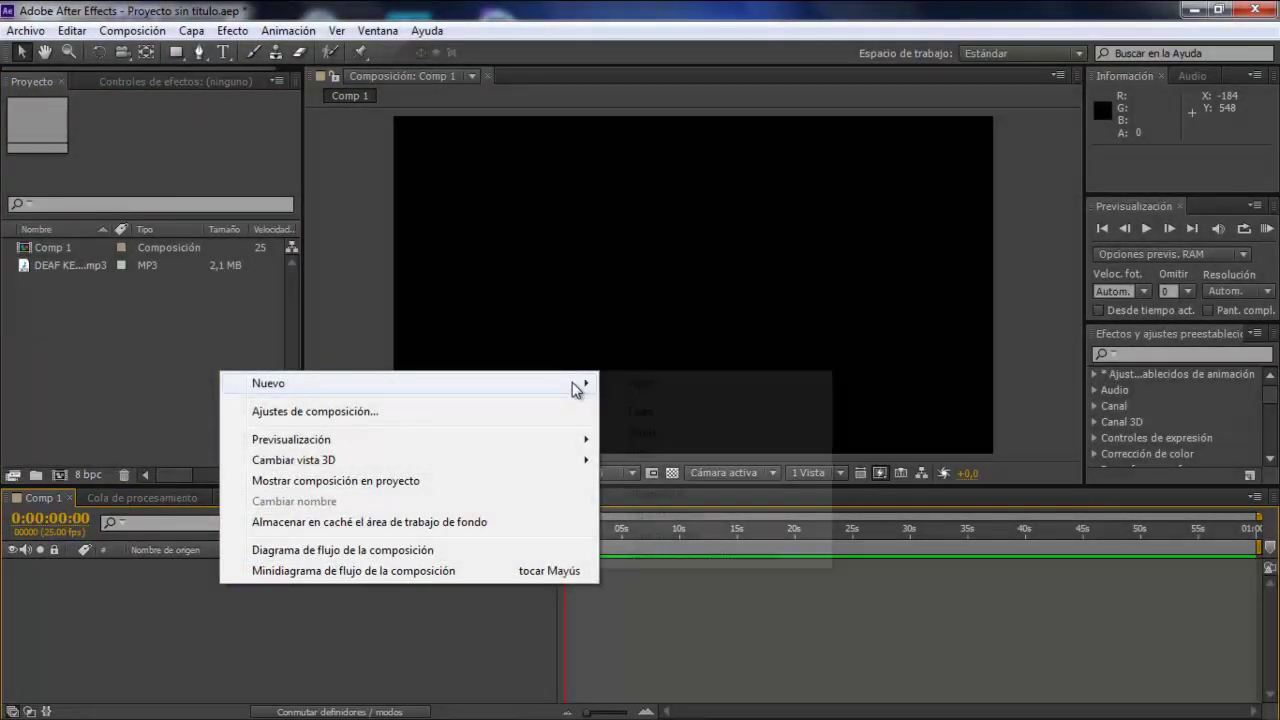
pyautogui.click(654, 431)
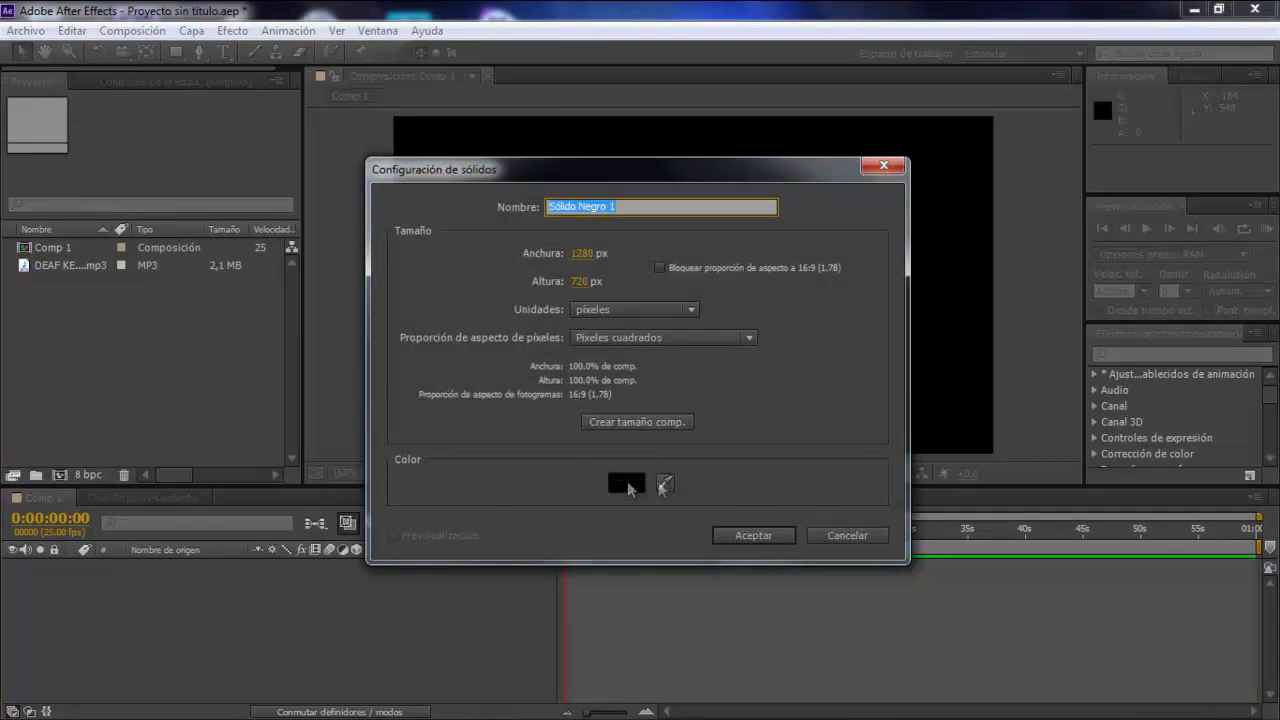
pyautogui.click(752, 536)
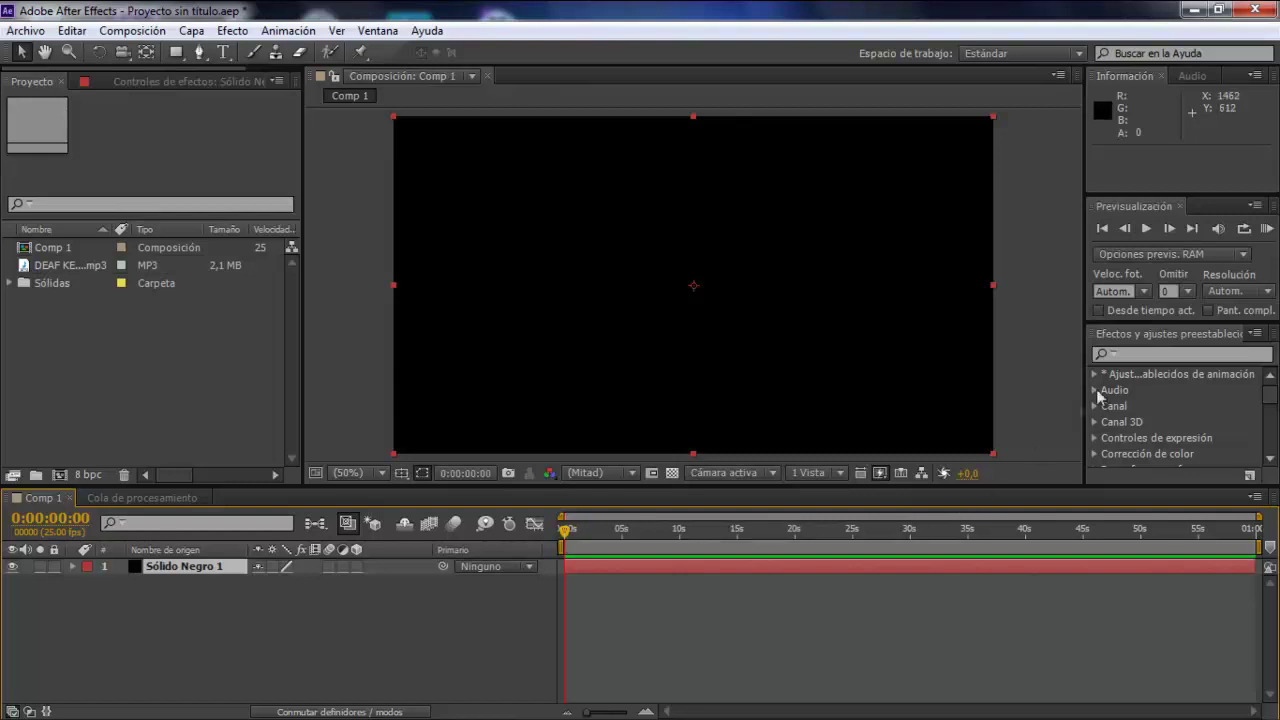
# Search 'degrada' and apply Degradado de 4 colores to Sólido Negro 1.
pyautogui.click(1143, 354)
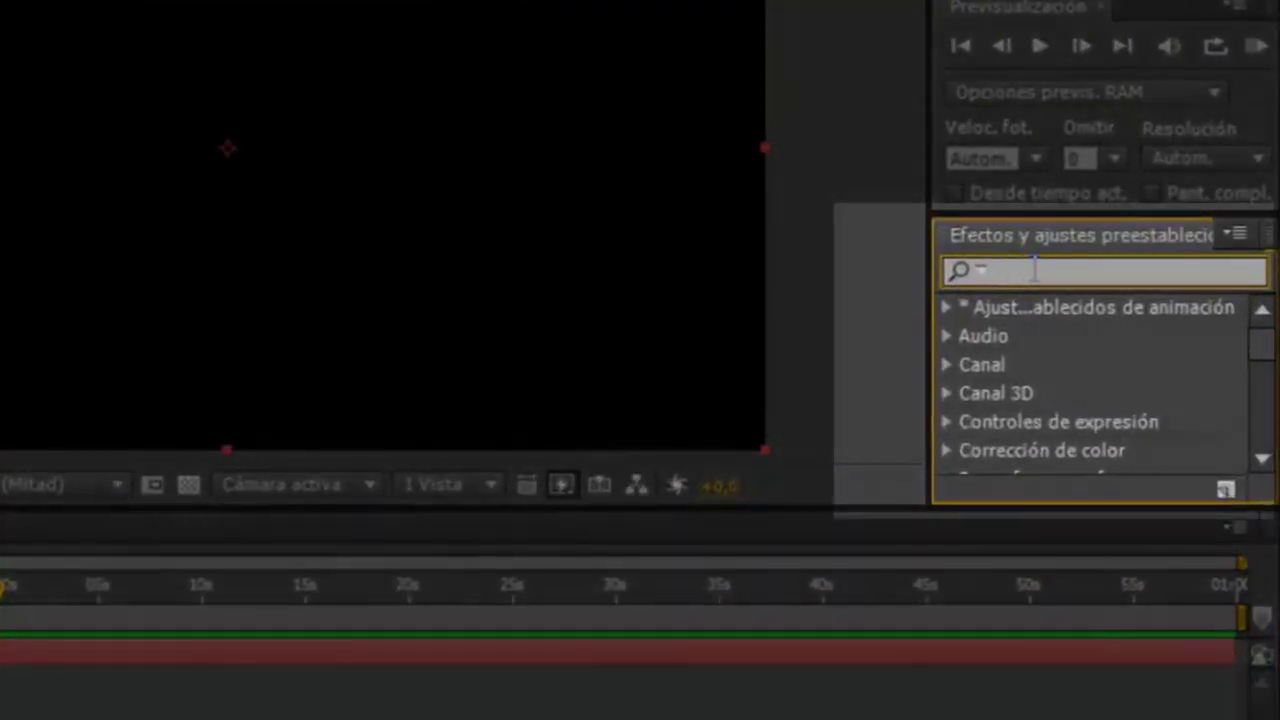
pyautogui.write('degrada')
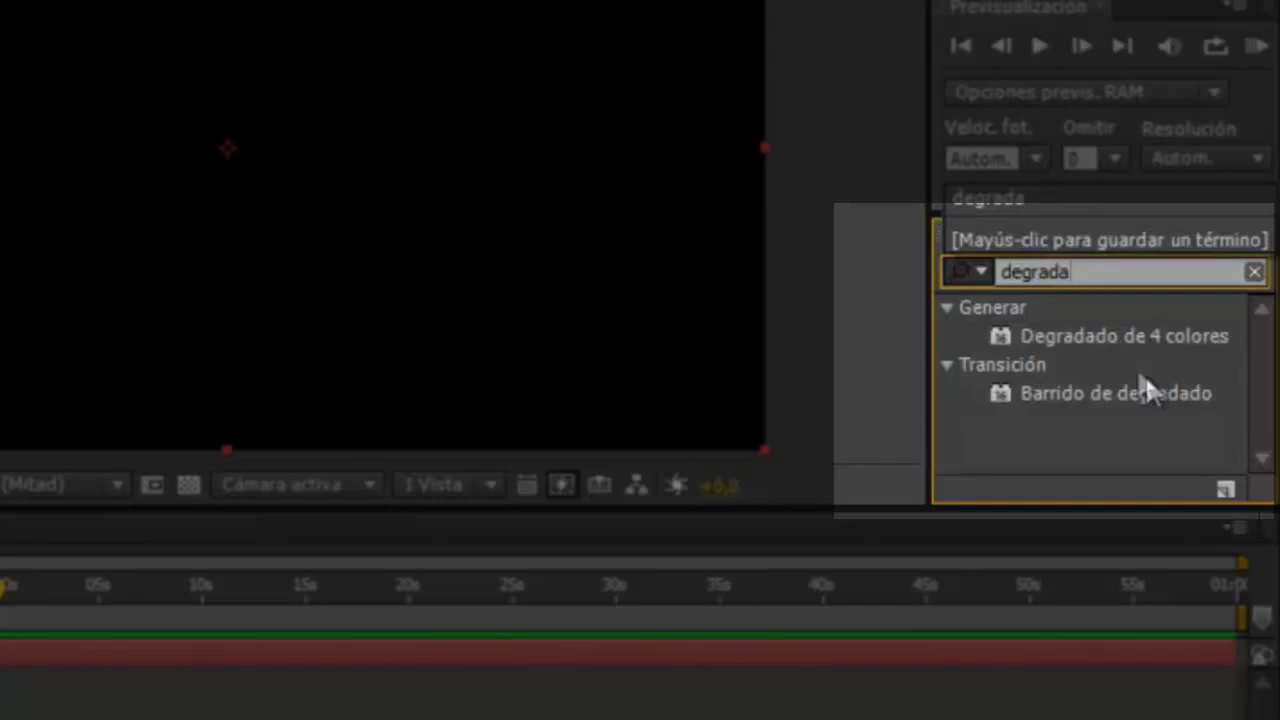
pyautogui.click(1138, 338)
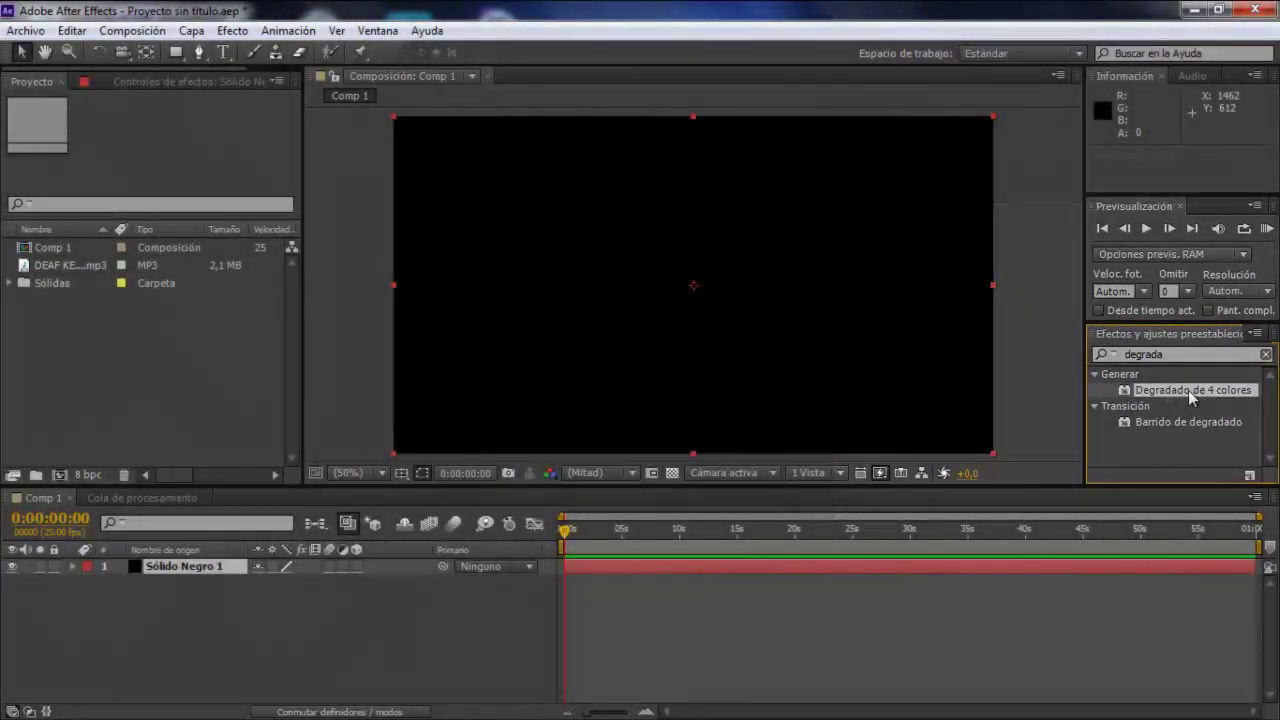
pyautogui.moveTo(1188, 390)
pyautogui.mouseDown()
pyautogui.moveTo(281, 568)
pyautogui.moveTo(214, 563)
pyautogui.mouseUp()
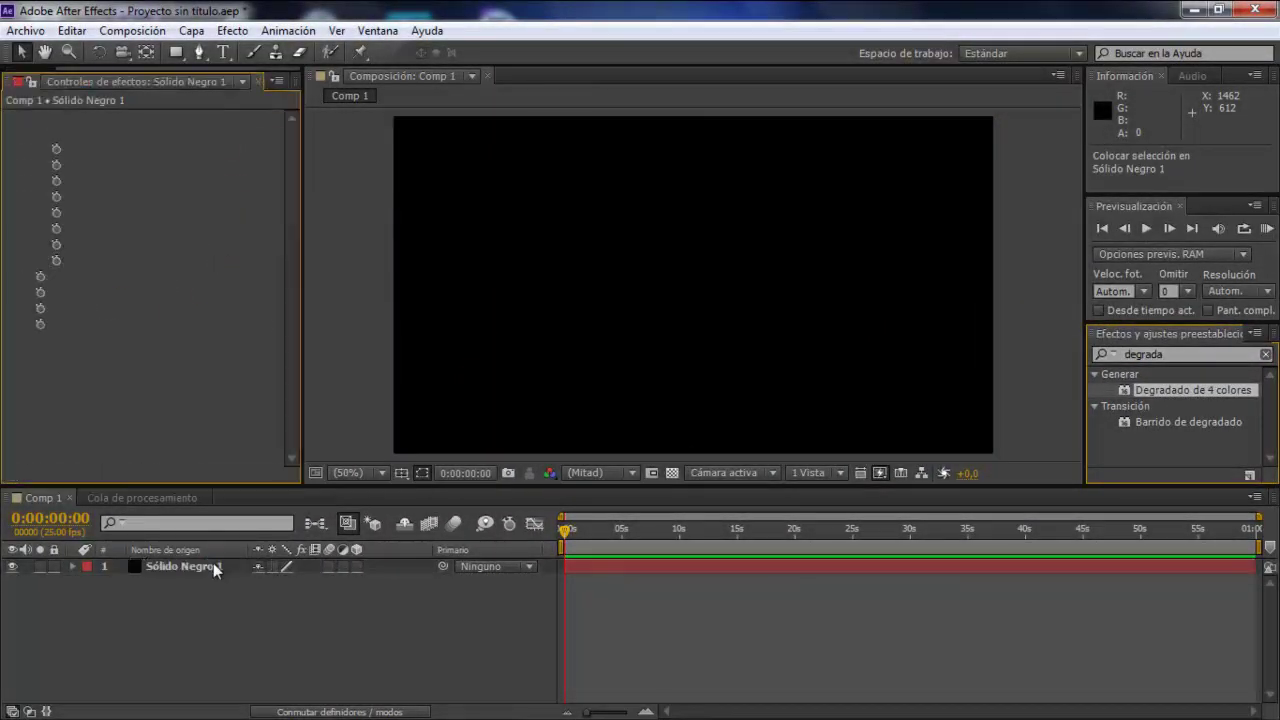
# Set gradient Color 1, Color 2, Color 3 and Color 4 all to black.
pyautogui.click(175, 165)
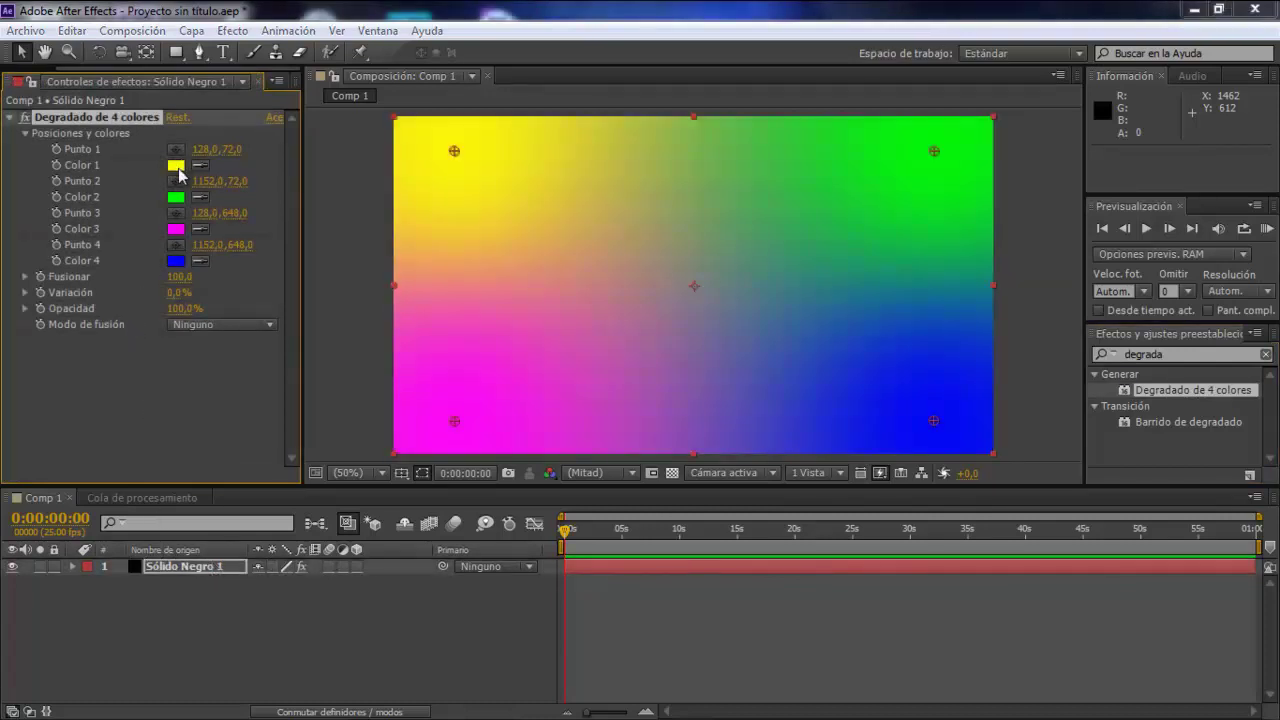
pyautogui.moveTo(489, 294)
pyautogui.mouseDown()
pyautogui.moveTo(440, 375)
pyautogui.moveTo(411, 488)
pyautogui.mouseUp()
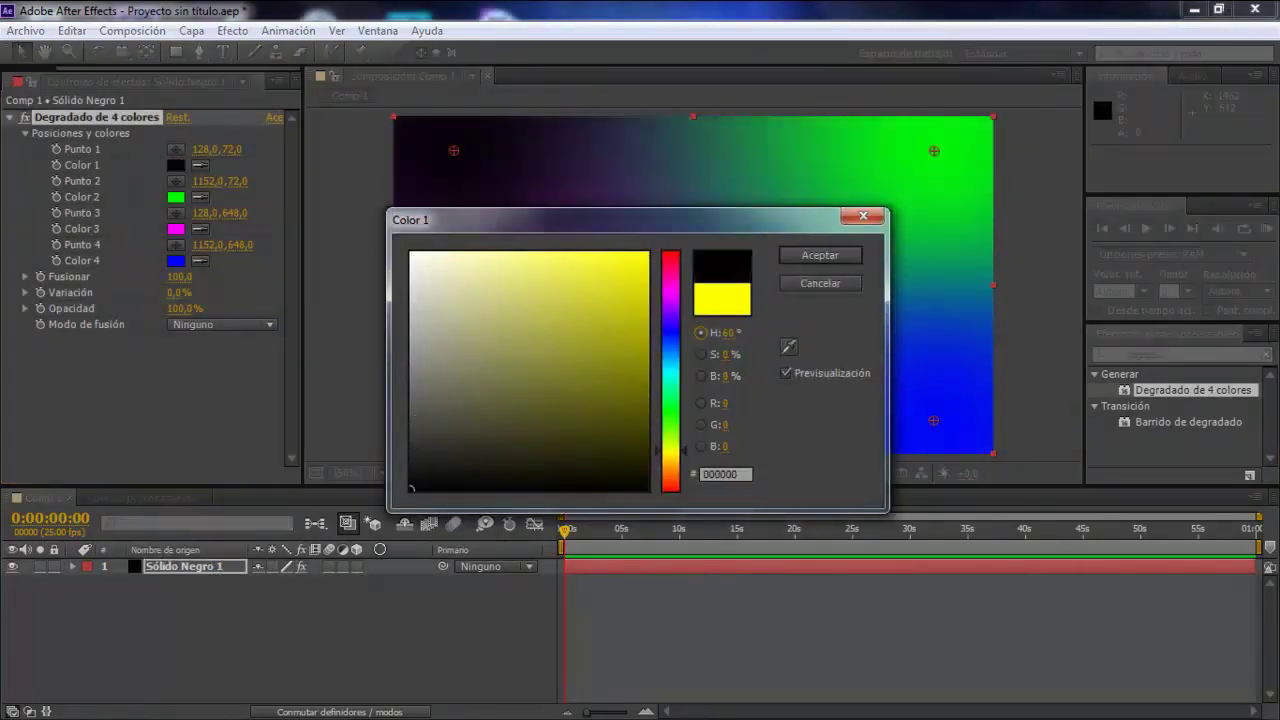
pyautogui.click(819, 255)
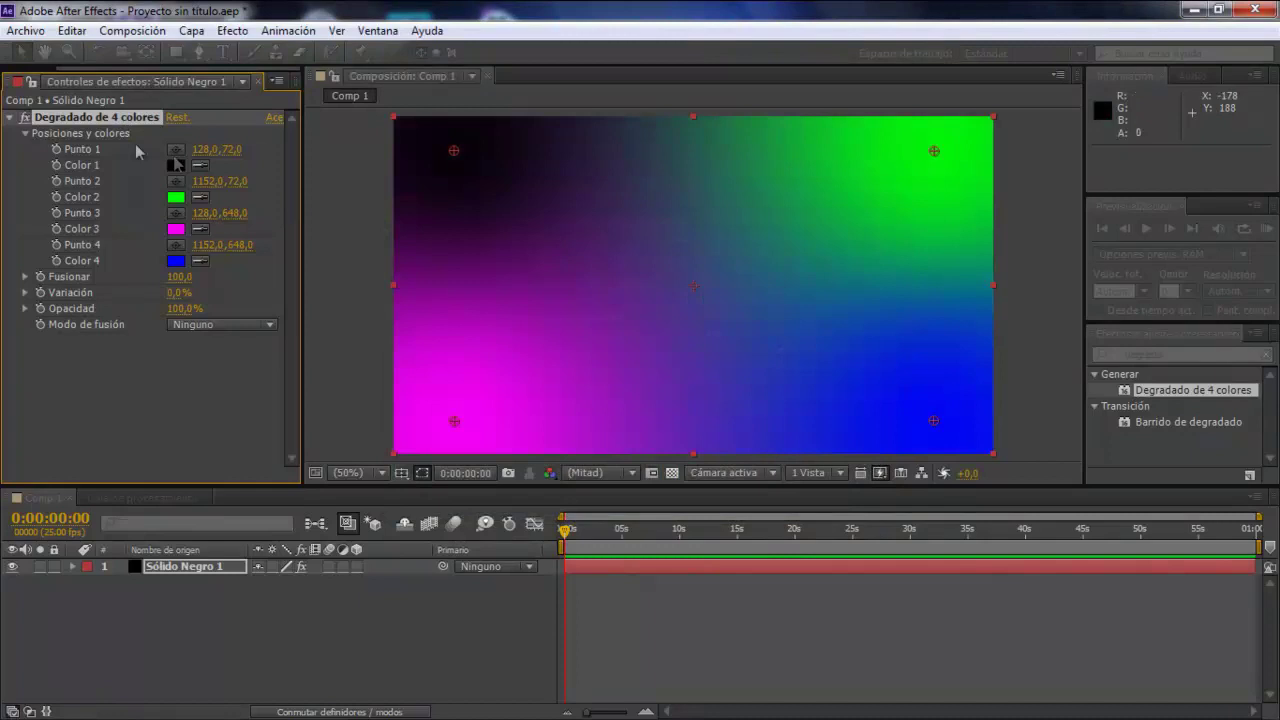
pyautogui.click(175, 197)
pyautogui.moveTo(485, 410); pyautogui.dragTo(412, 488)
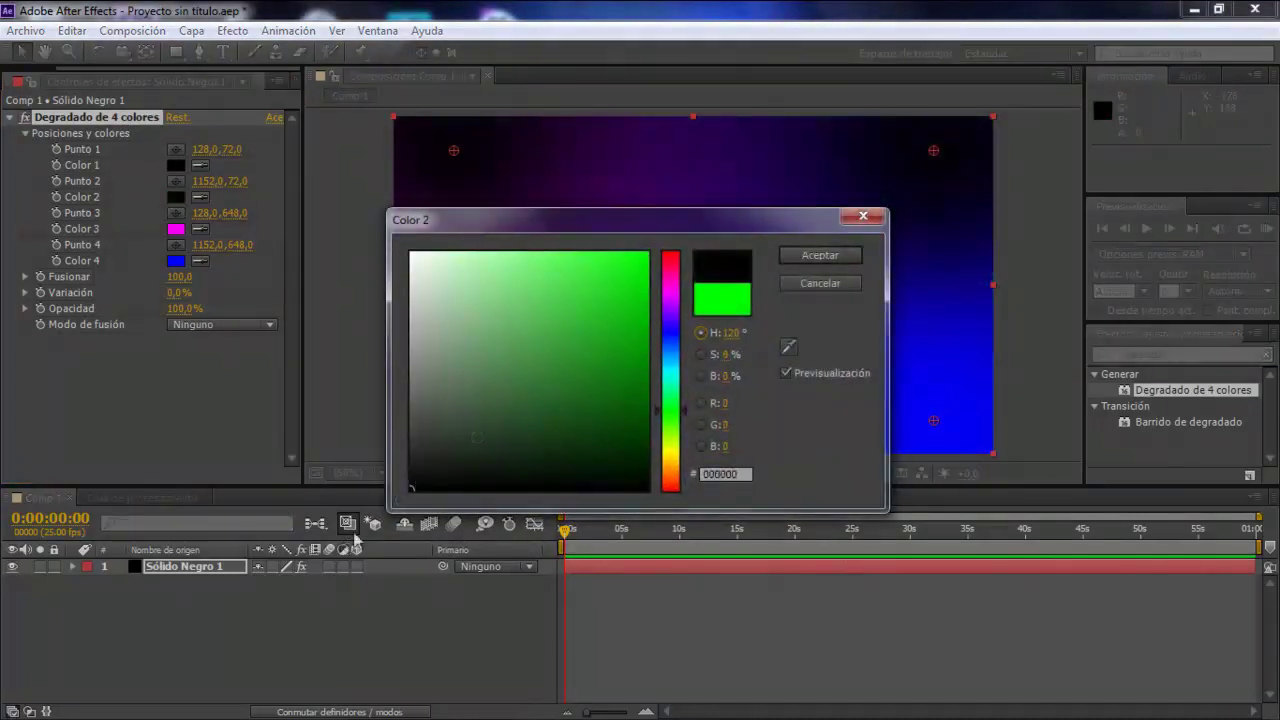
pyautogui.click(819, 255)
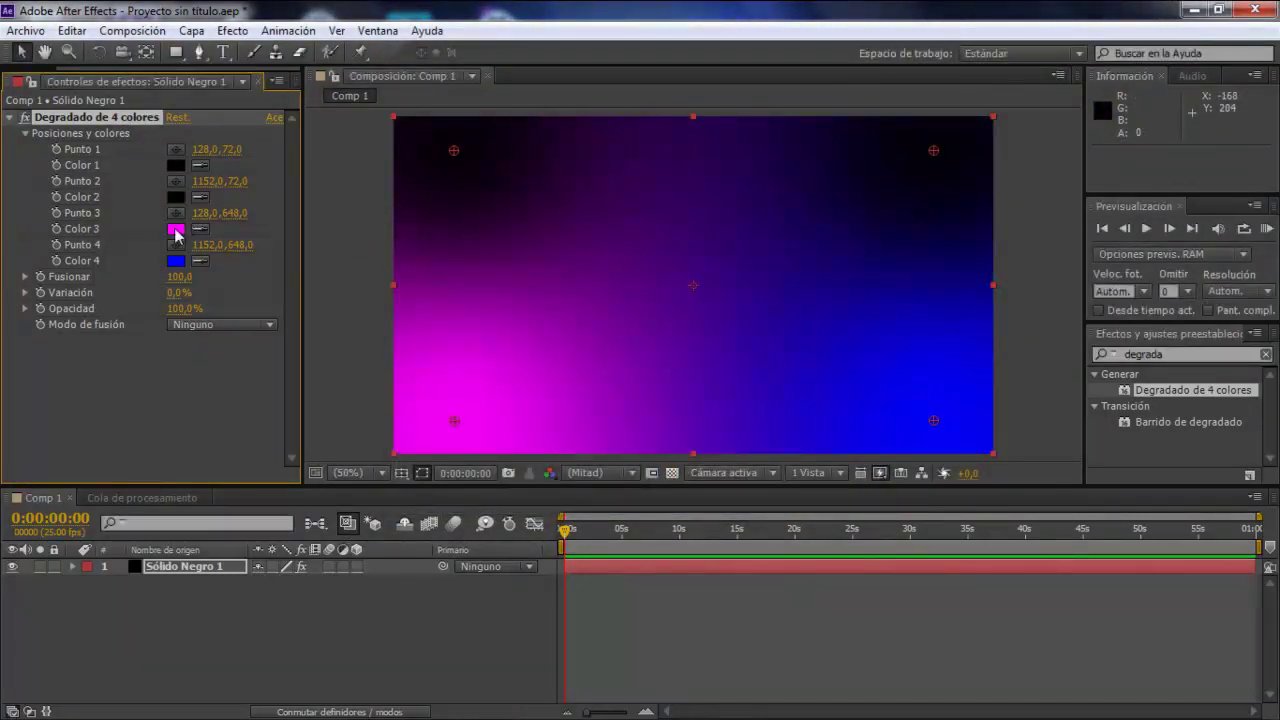
pyautogui.click(176, 229)
pyautogui.moveTo(574, 357); pyautogui.dragTo(429, 466)
pyautogui.click(820, 253)
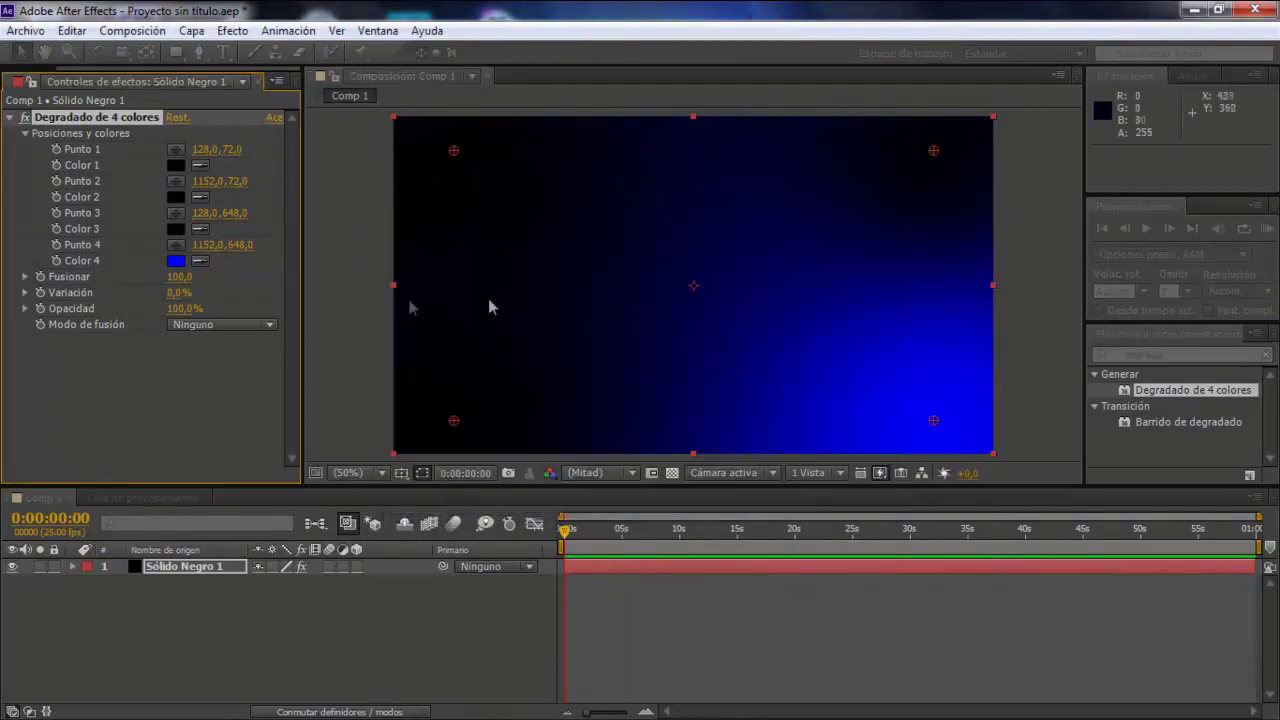
pyautogui.click(176, 261)
pyautogui.moveTo(640, 262); pyautogui.dragTo(420, 488)
pyautogui.click(820, 253)
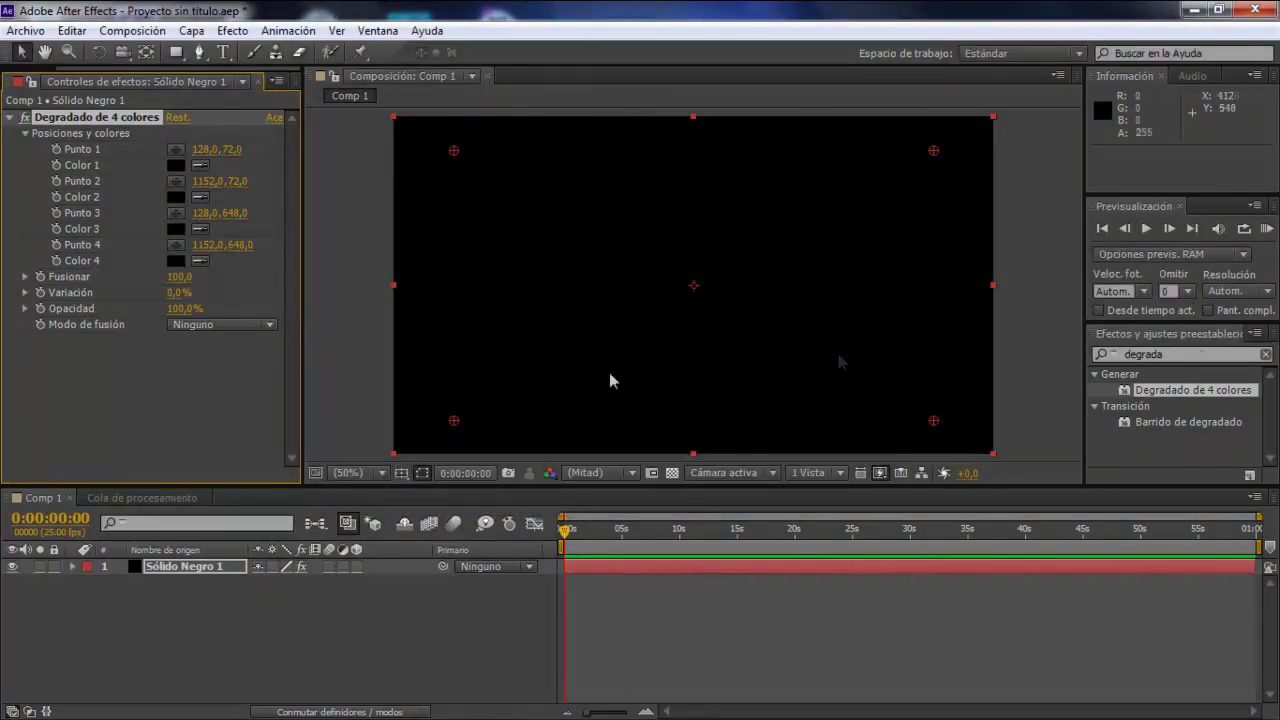
# Add a second black comp-size solid, Sólido Negro 2, above Sólido Negro 1.
pyautogui.click(28, 80)
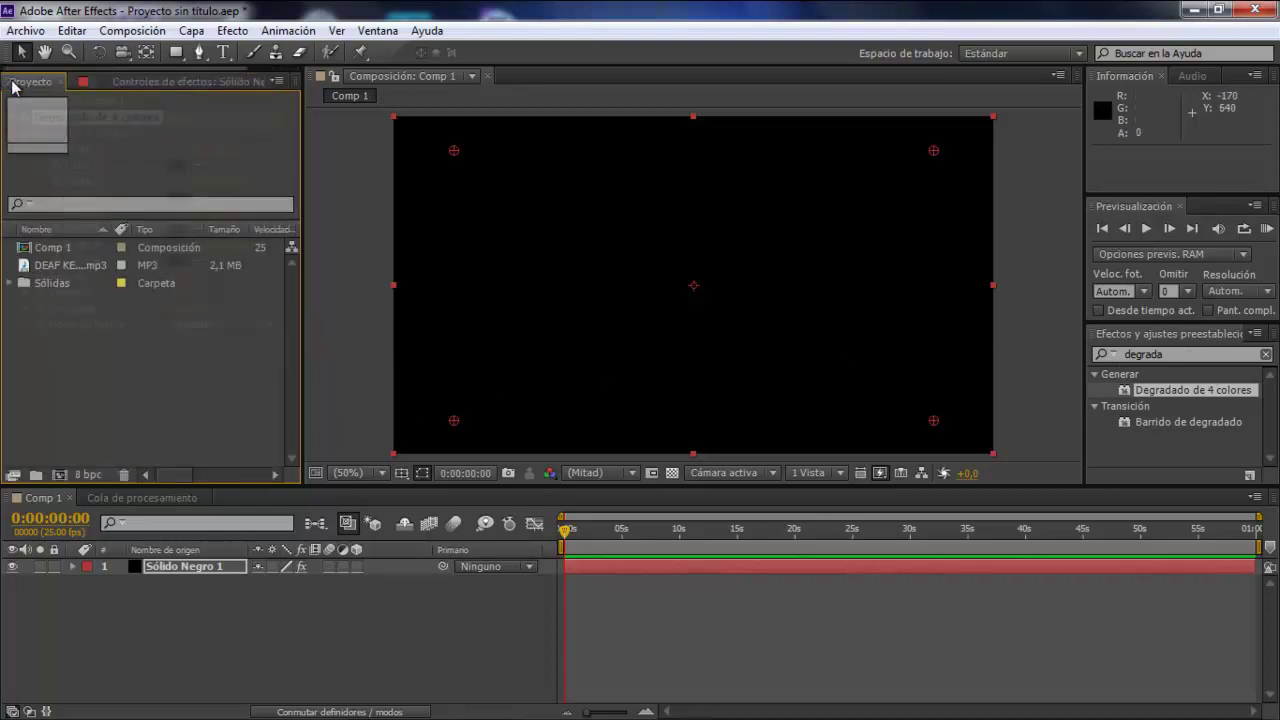
pyautogui.rightClick(194, 640)
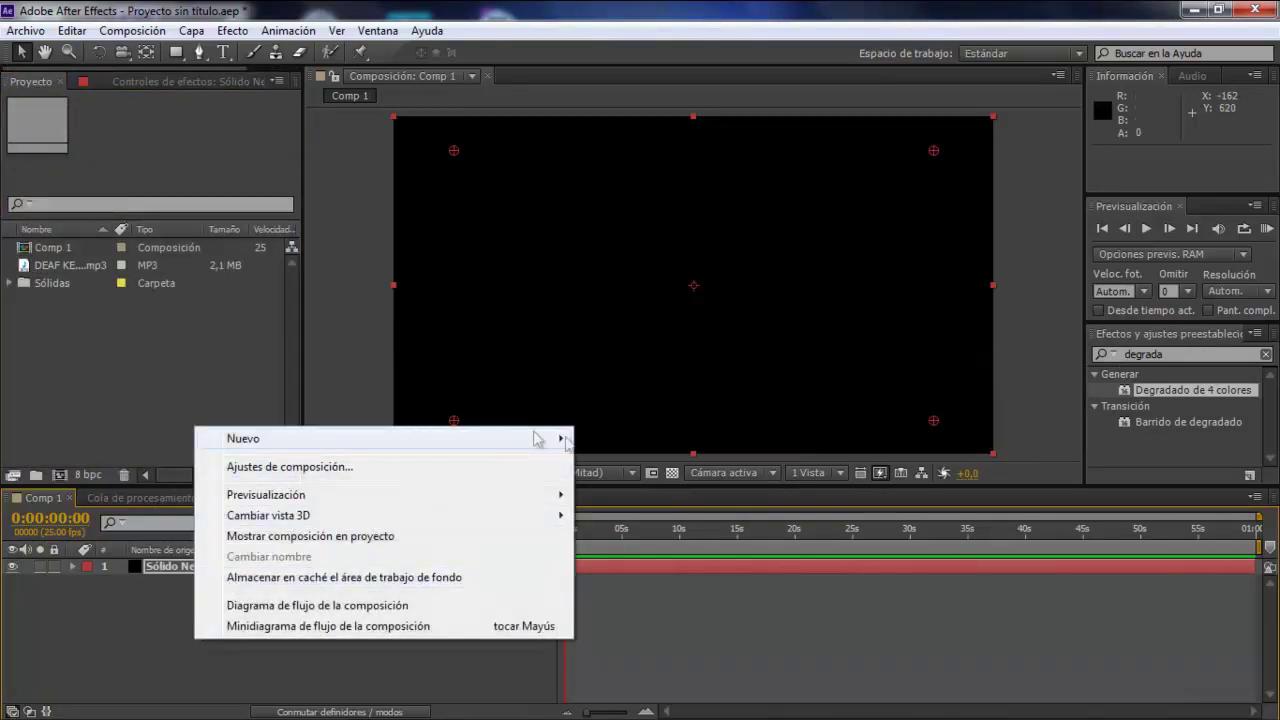
pyautogui.moveTo(545, 438)
pyautogui.click(620, 487)
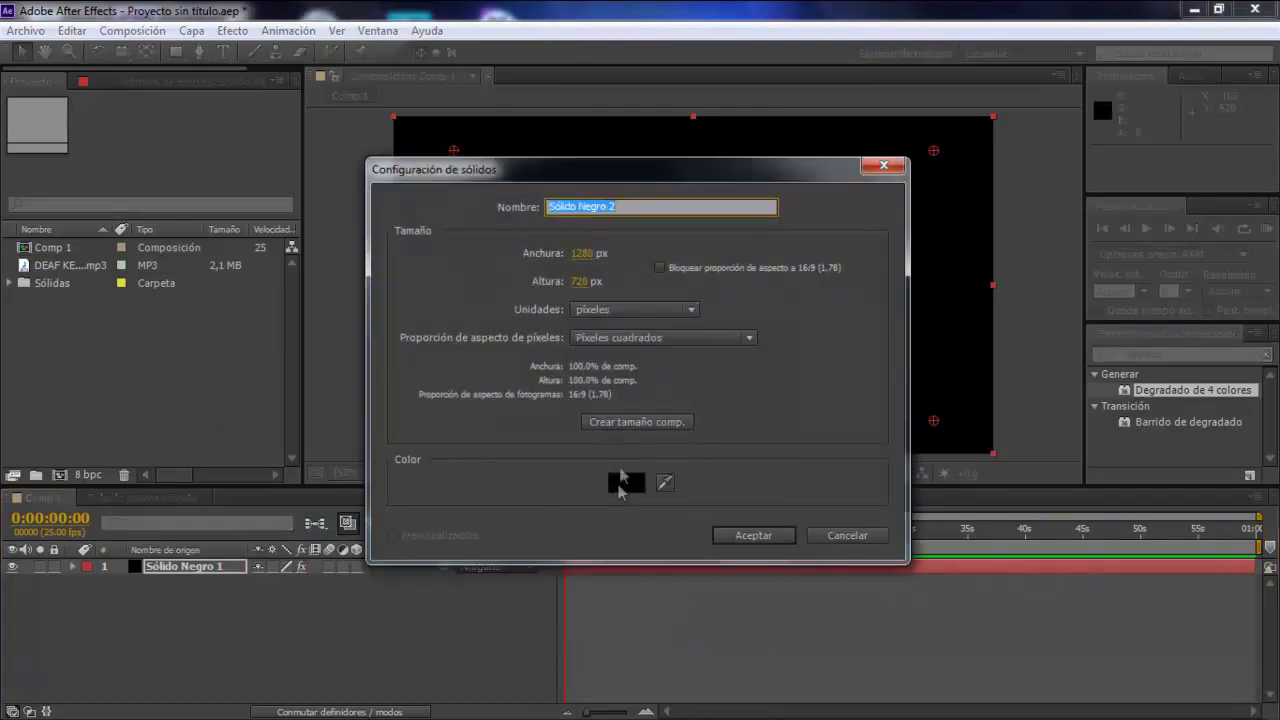
pyautogui.click(748, 534)
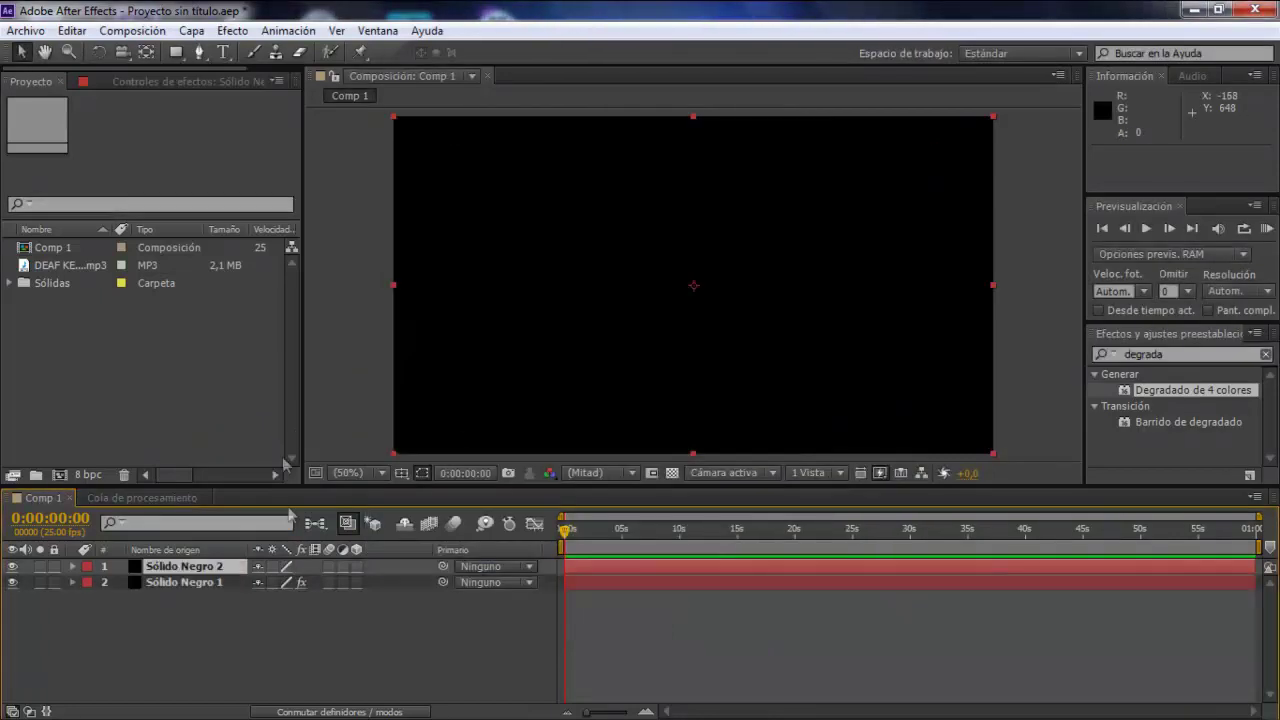
pyautogui.click(1173, 356)
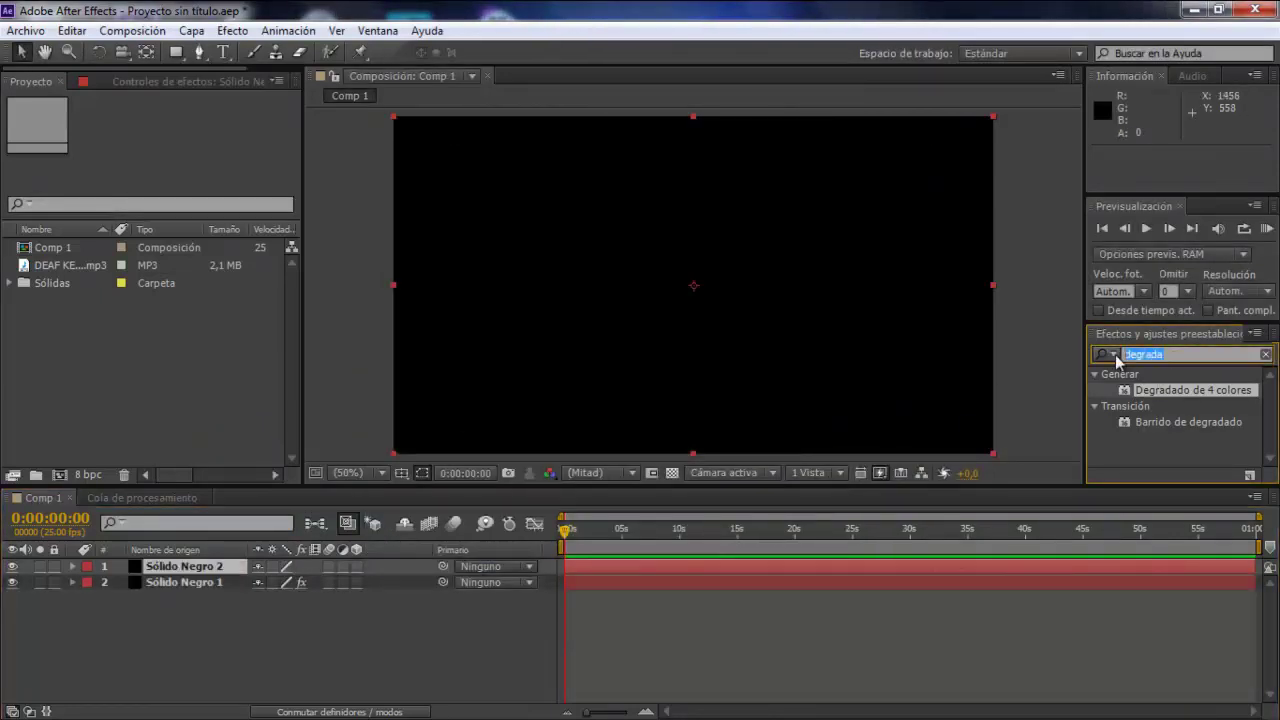
# Search 'Espectro' and apply Espectro de audio to Sólido Negro 2.
pyautogui.write('Espectro')
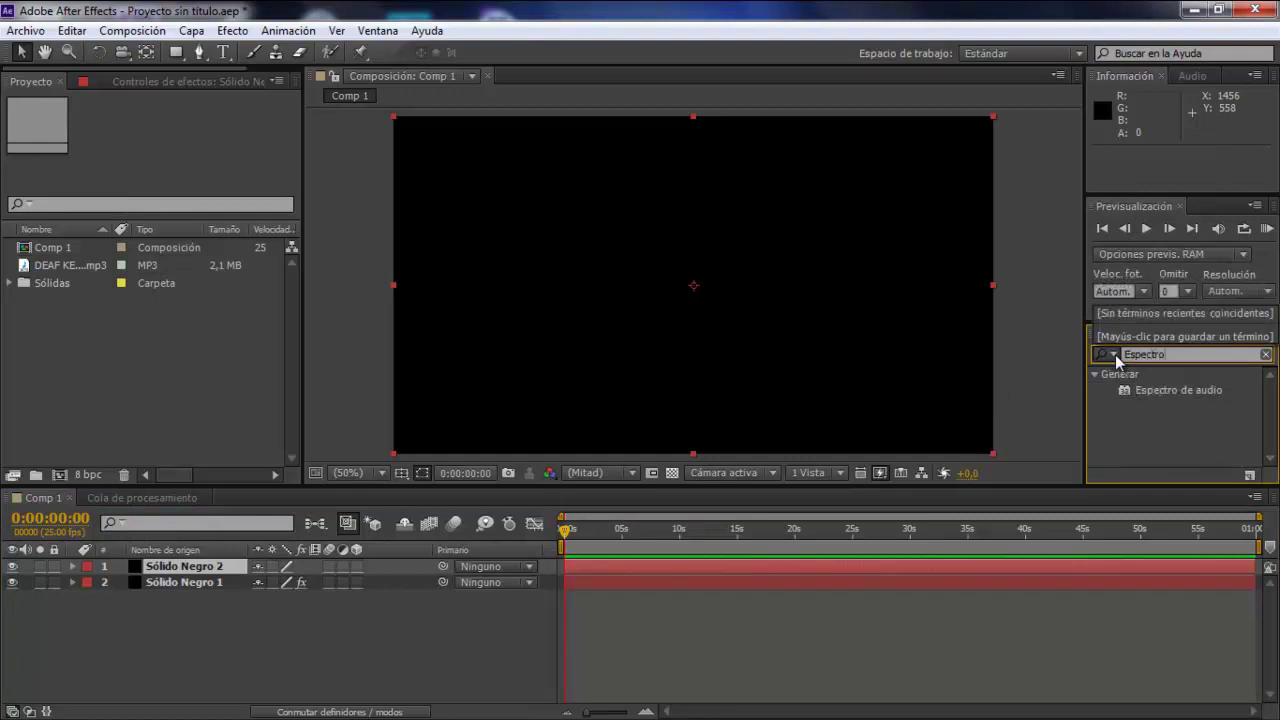
pyautogui.moveTo(1149, 393)
pyautogui.mouseDown()
pyautogui.moveTo(837, 478)
pyautogui.moveTo(841, 497)
pyautogui.mouseUp()
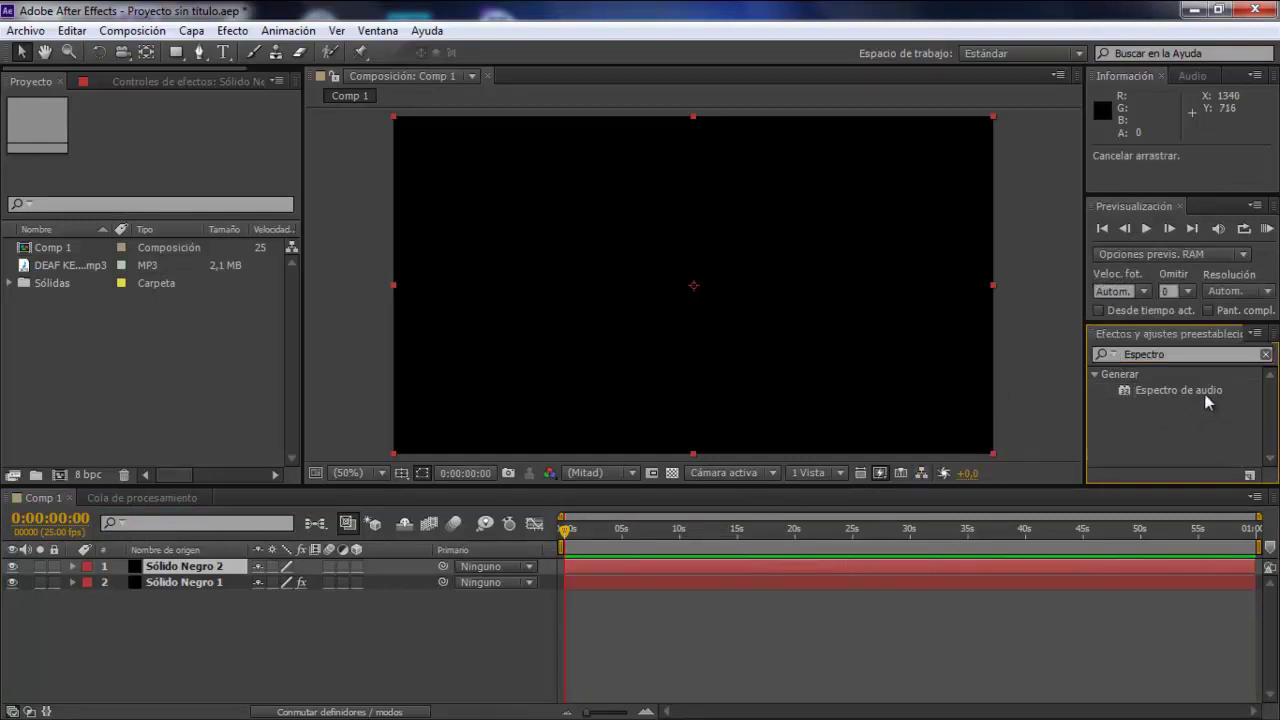
pyautogui.moveTo(1206, 400); pyautogui.dragTo(220, 567)
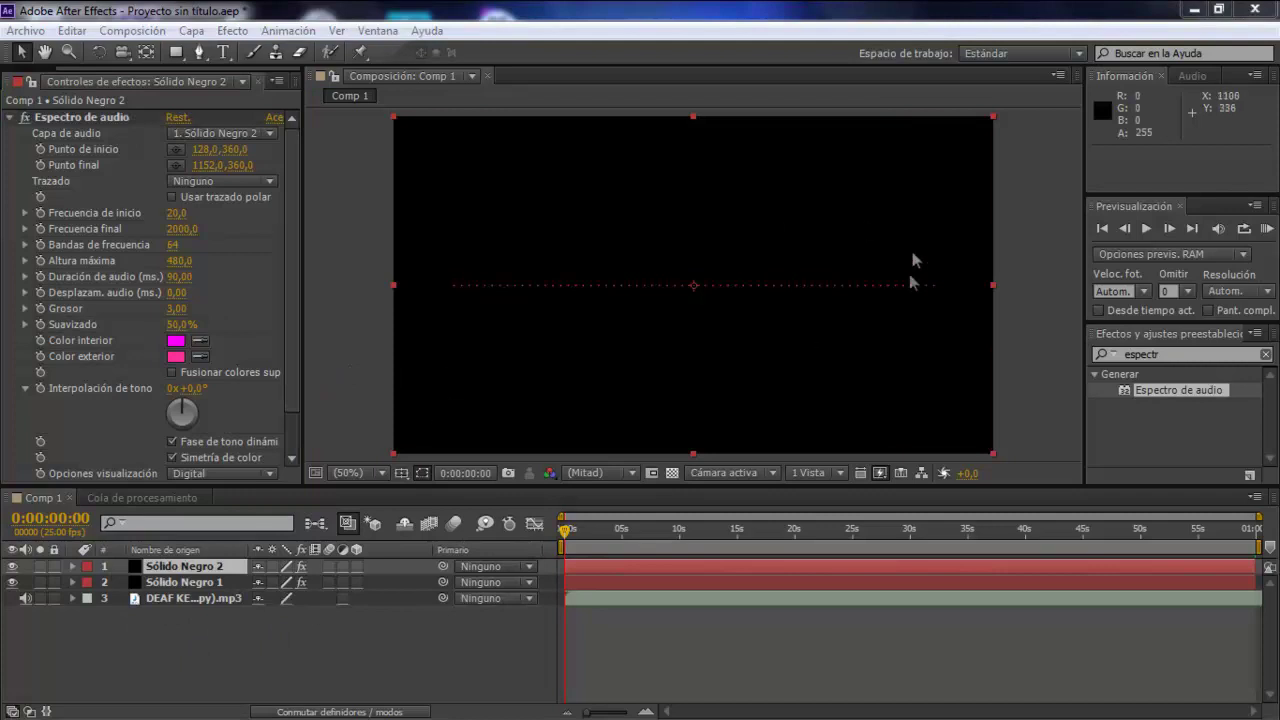
# Set Capa de audio to the DEAF KEV MP3 and preview the spectrum at 0:00:17:06.
pyautogui.click(186, 134)
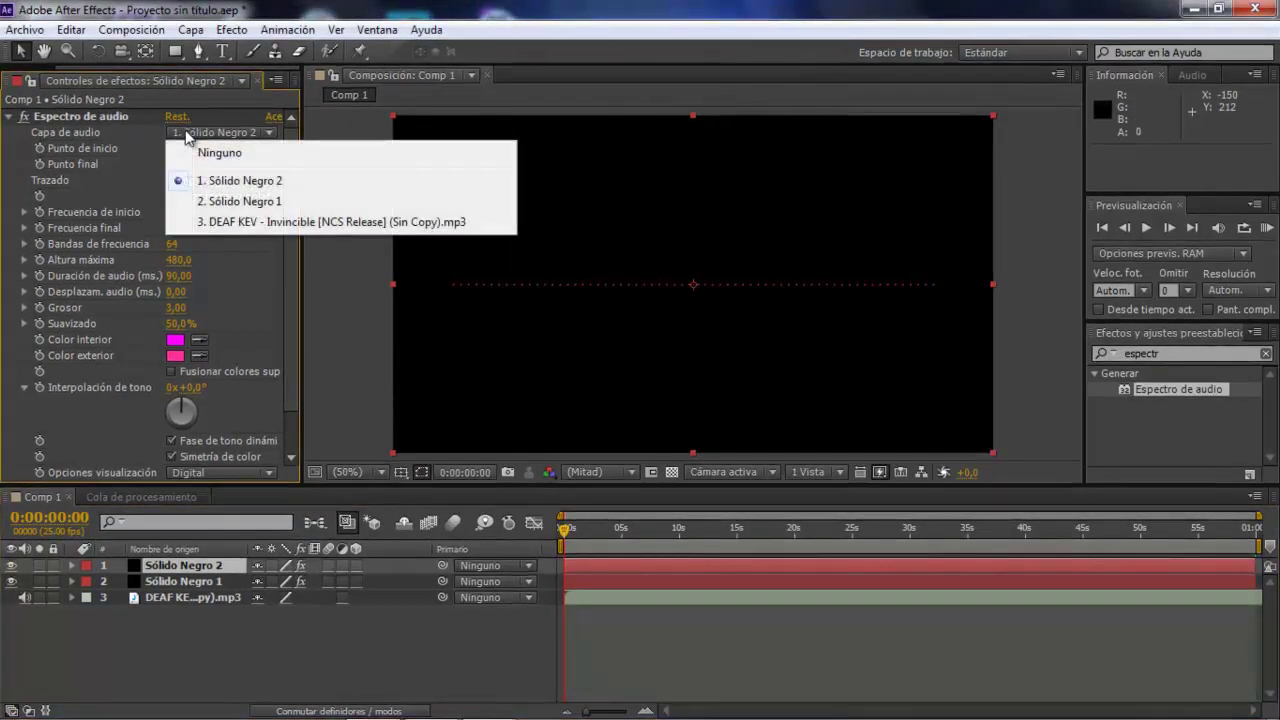
pyautogui.click(224, 224)
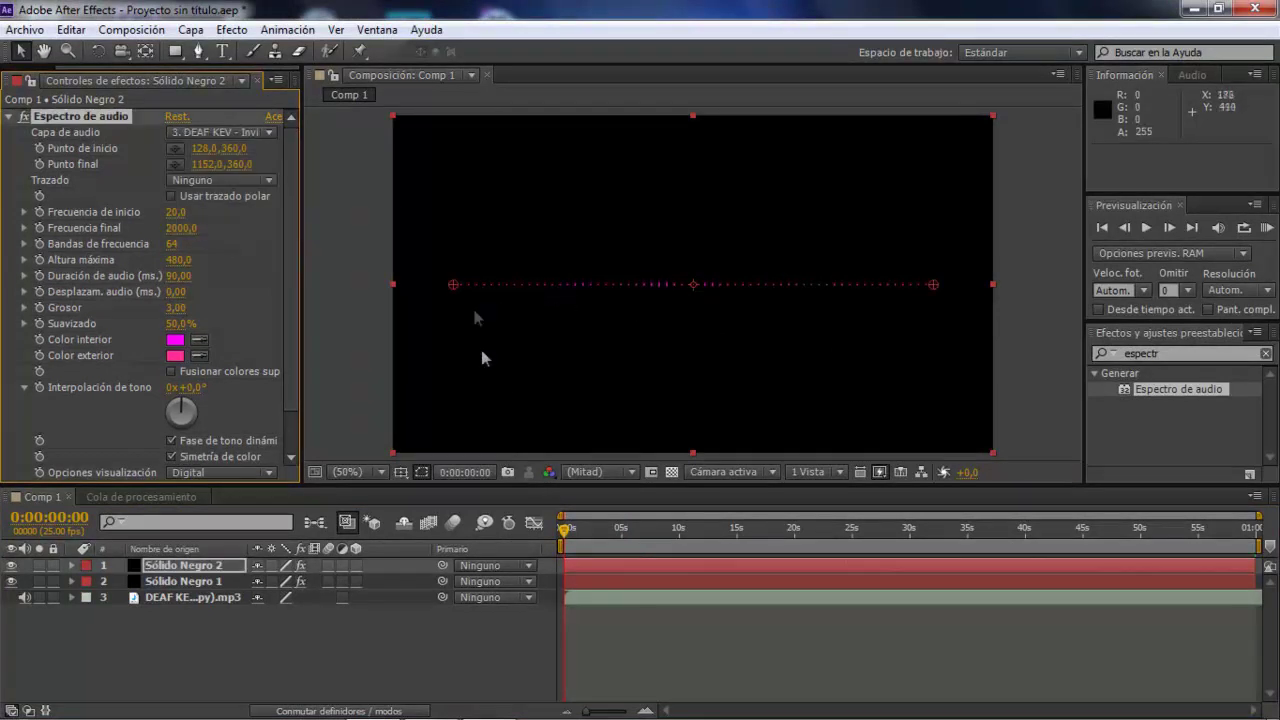
pyautogui.moveTo(563, 535); pyautogui.dragTo(763, 556)
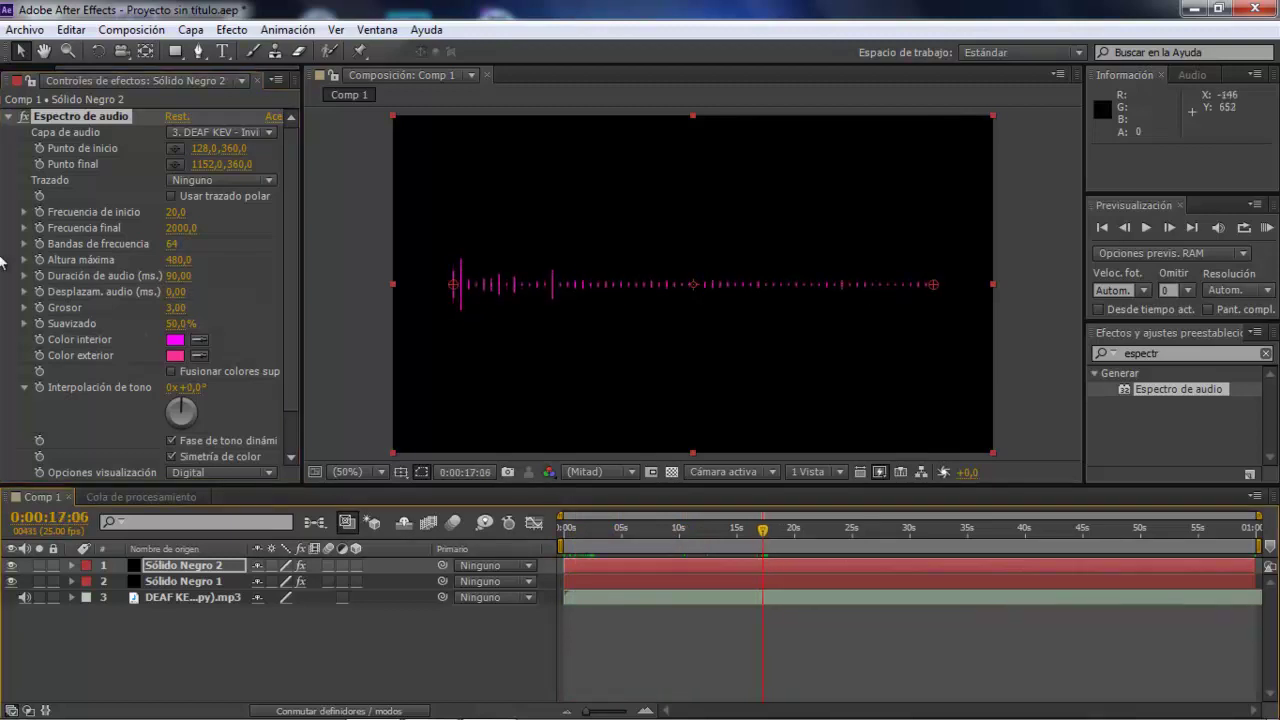
# Adjust the spectrum's start frequency and make its bars taller and smoother.
pyautogui.moveTo(177, 213)
pyautogui.mouseDown()
pyautogui.moveTo(155, 260)
pyautogui.moveTo(259, 266)
pyautogui.mouseUp()
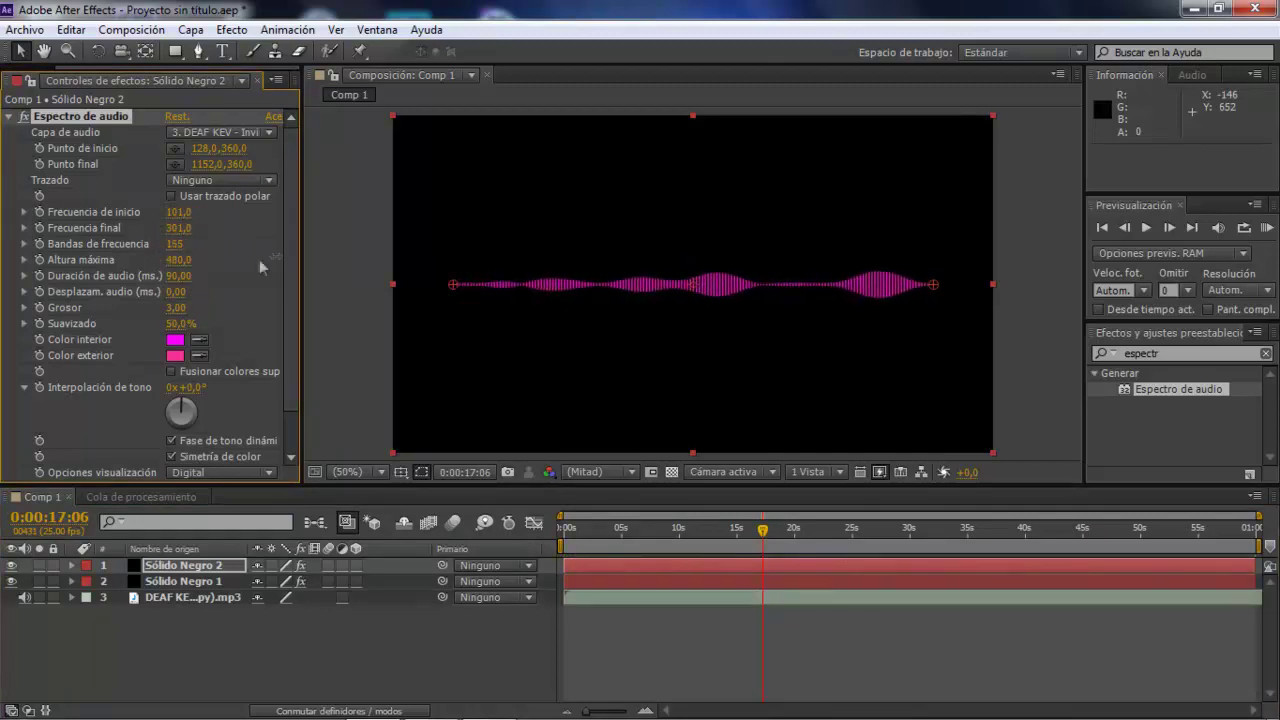
pyautogui.moveTo(181, 260)
pyautogui.mouseDown()
pyautogui.moveTo(212, 258)
pyautogui.moveTo(186, 276)
pyautogui.moveTo(188, 318)
pyautogui.mouseUp()
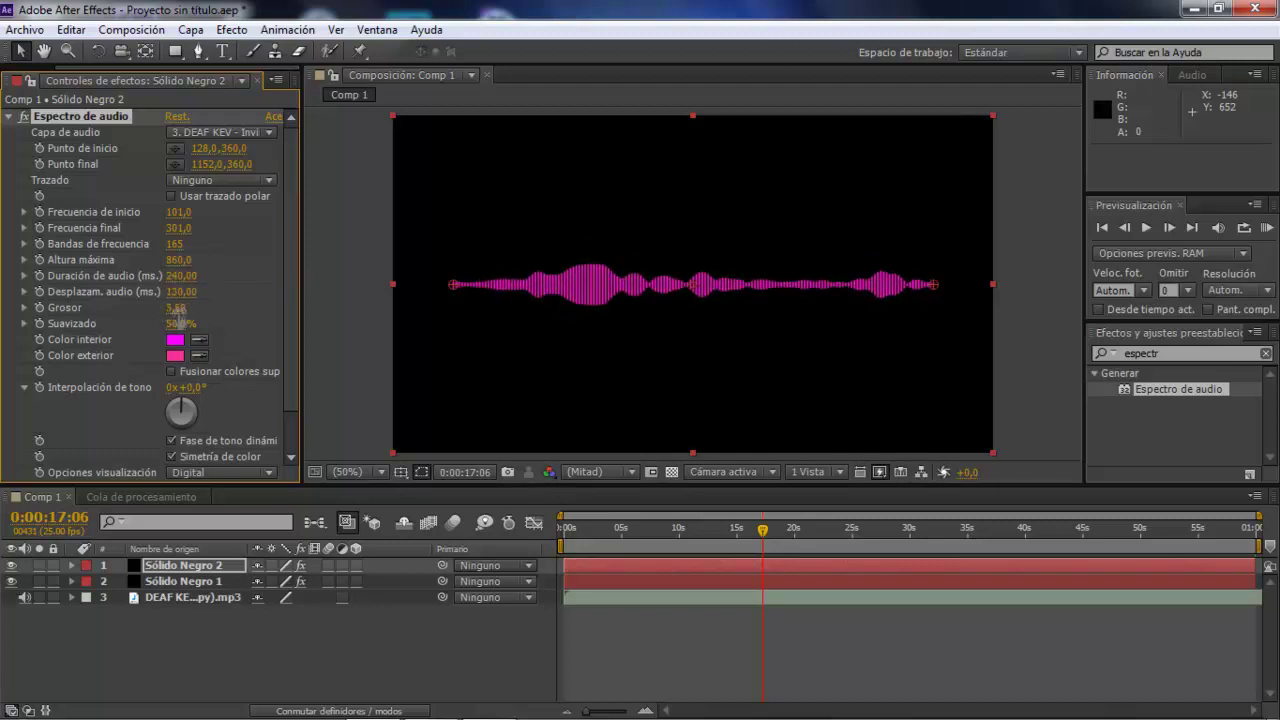
pyautogui.scroll(-1, 175, 395)
# Set the inner colour to bright magenta and shift hue interpolation to 296° for a rainbow.
pyautogui.click(175, 292)
pyautogui.click(551, 371)
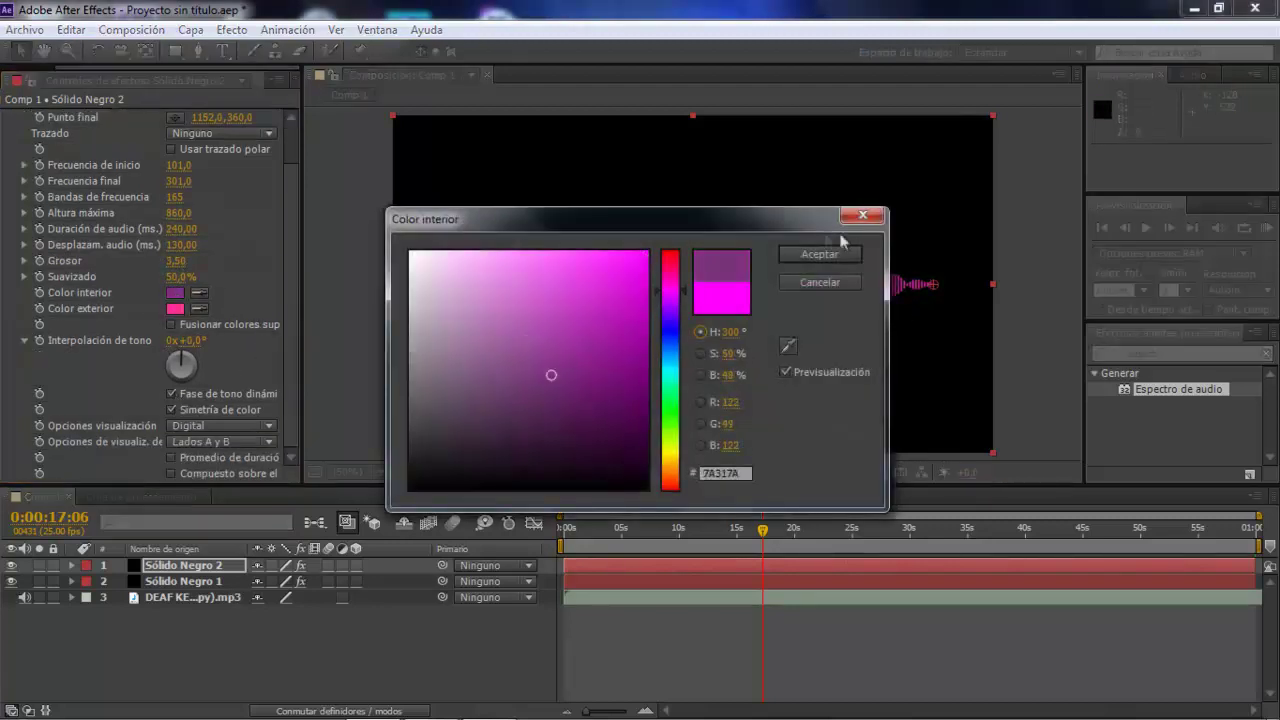
pyautogui.click(814, 249)
pyautogui.moveTo(197, 371); pyautogui.dragTo(168, 362)
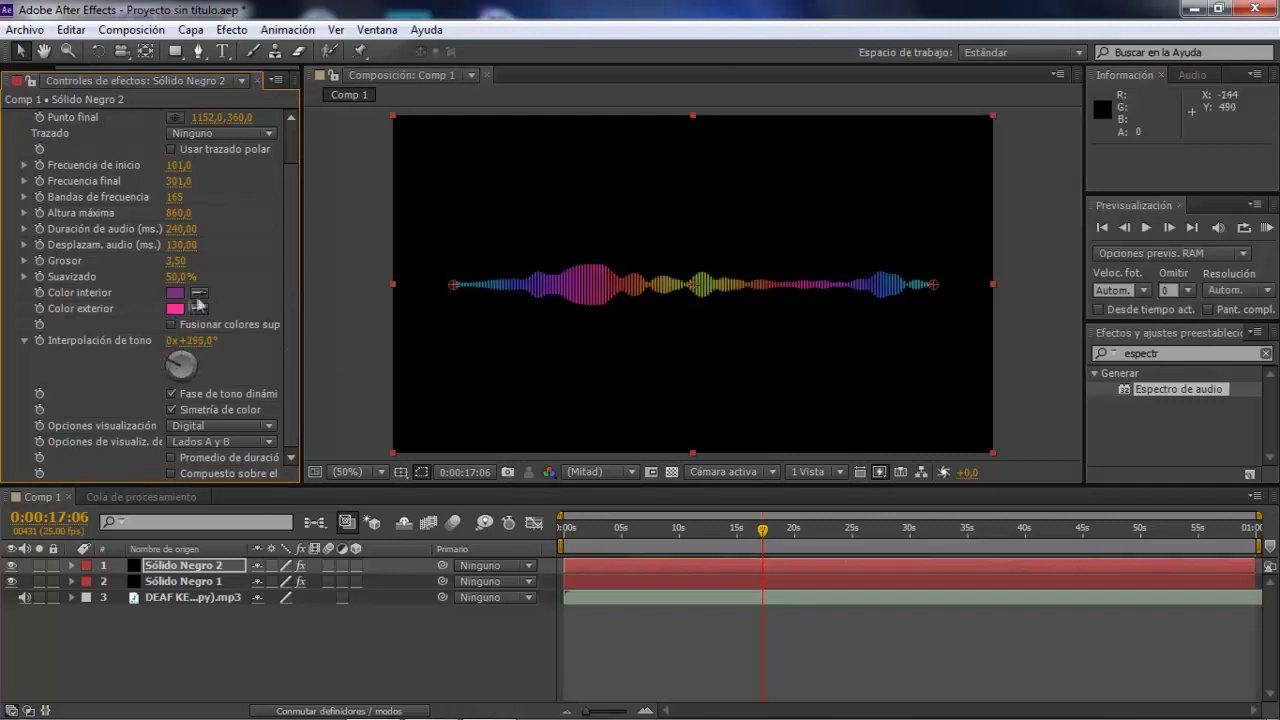
pyautogui.click(175, 292)
pyautogui.click(563, 311)
pyautogui.press('Return')
# Try the Analog lines and Analog dots display styles, then keep Digital bars.
pyautogui.click(220, 425)
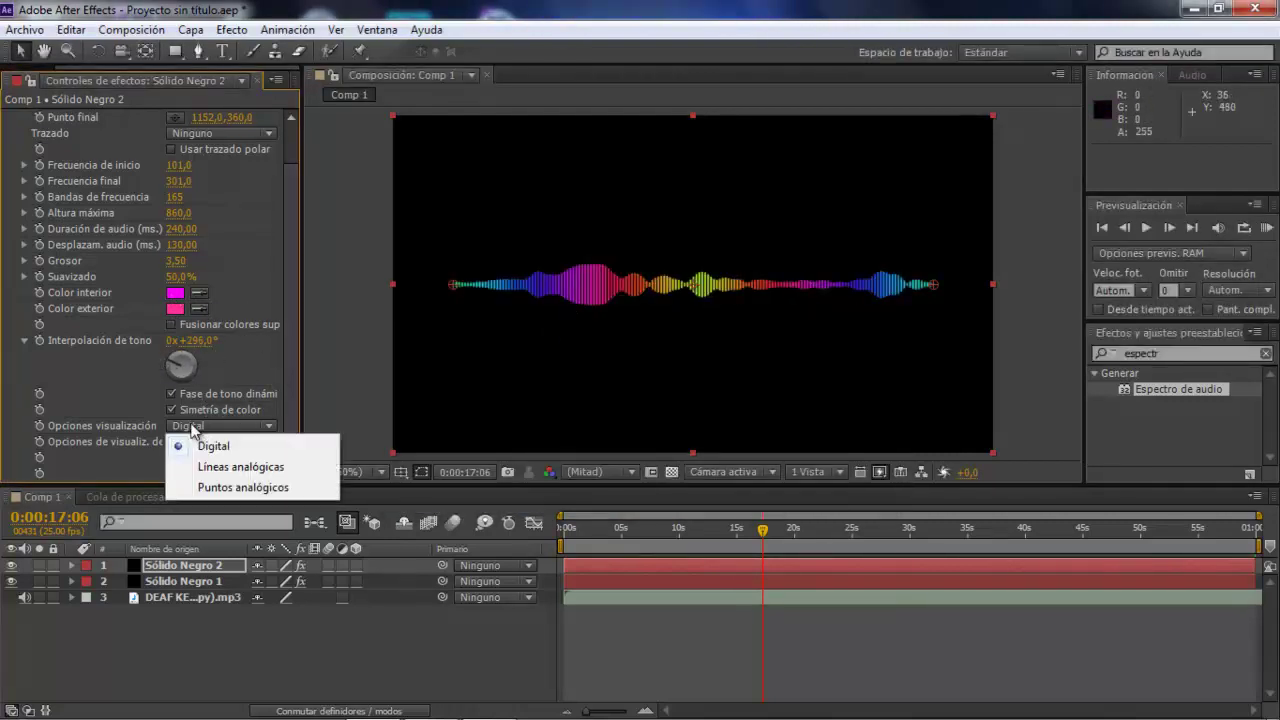
pyautogui.click(205, 465)
pyautogui.click(217, 424)
pyautogui.click(205, 490)
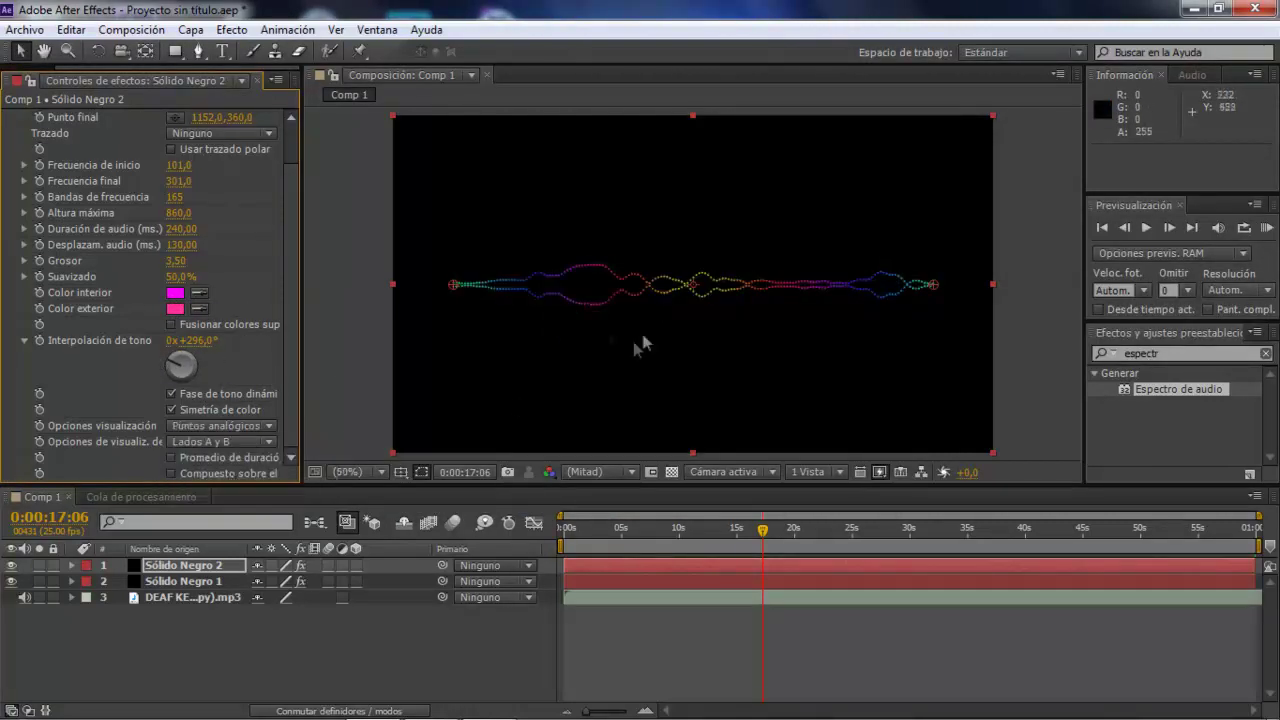
pyautogui.click(205, 425)
pyautogui.click(200, 444)
# Compare display sides, settle on side A only, and select Sólido Negro 1.
pyautogui.click(220, 441)
pyautogui.click(220, 458)
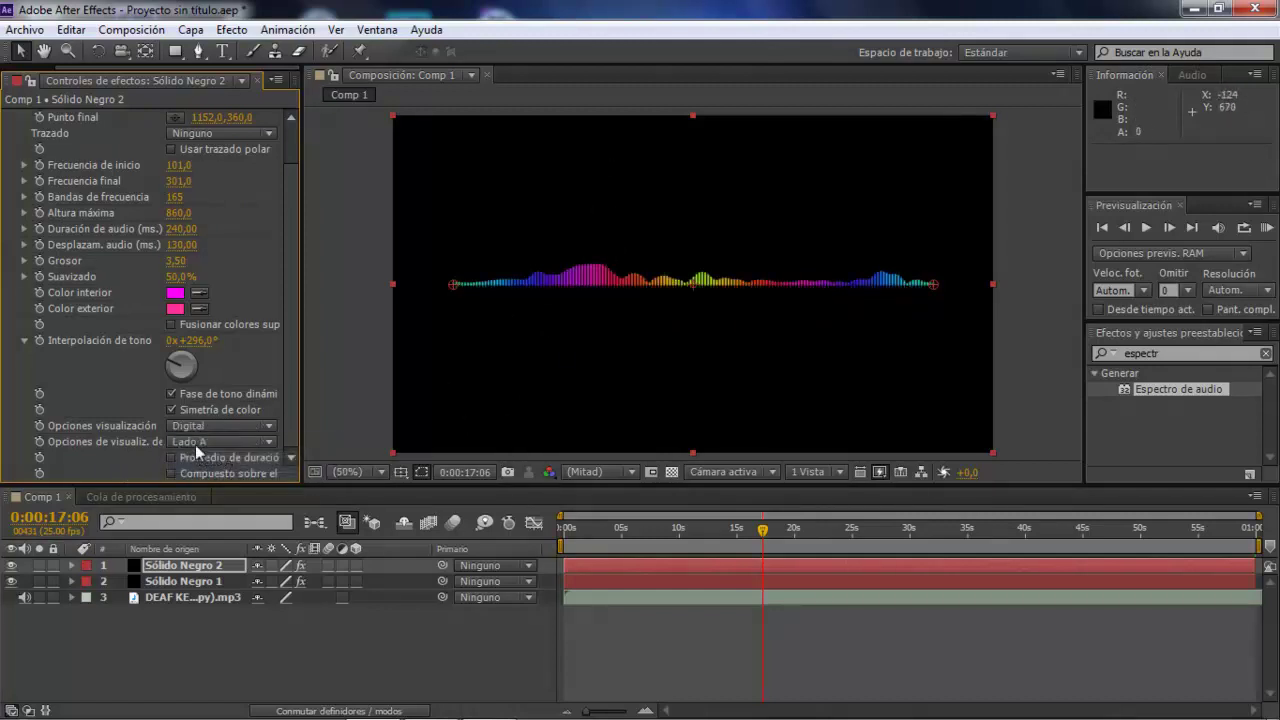
pyautogui.click(220, 441)
pyautogui.click(220, 480)
pyautogui.click(220, 441)
pyautogui.click(220, 502)
pyautogui.click(220, 441)
pyautogui.click(220, 458)
pyautogui.scroll(2, 268, 380)
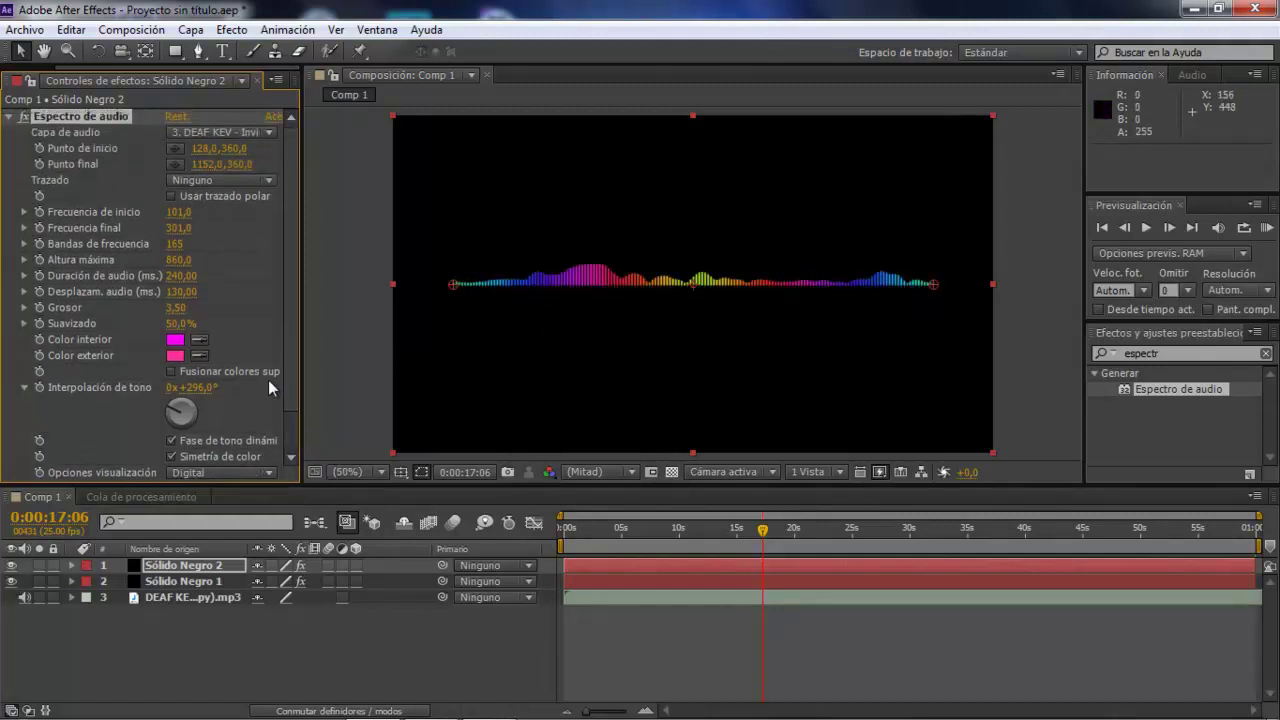
pyautogui.click(30, 80)
pyautogui.click(191, 580)
# Set gradient Color 3 to dark red (900000) and Color 4 to dark green.
pyautogui.click(150, 80)
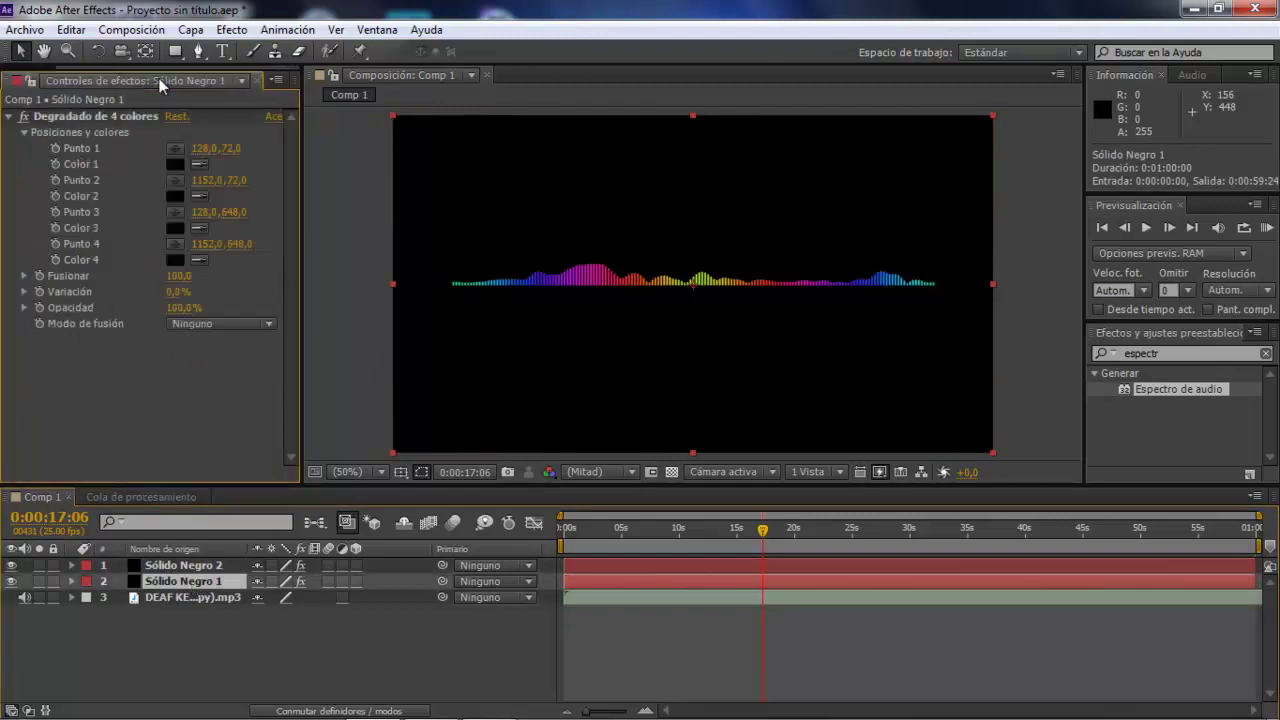
pyautogui.click(175, 228)
pyautogui.moveTo(650, 438); pyautogui.dragTo(648, 417)
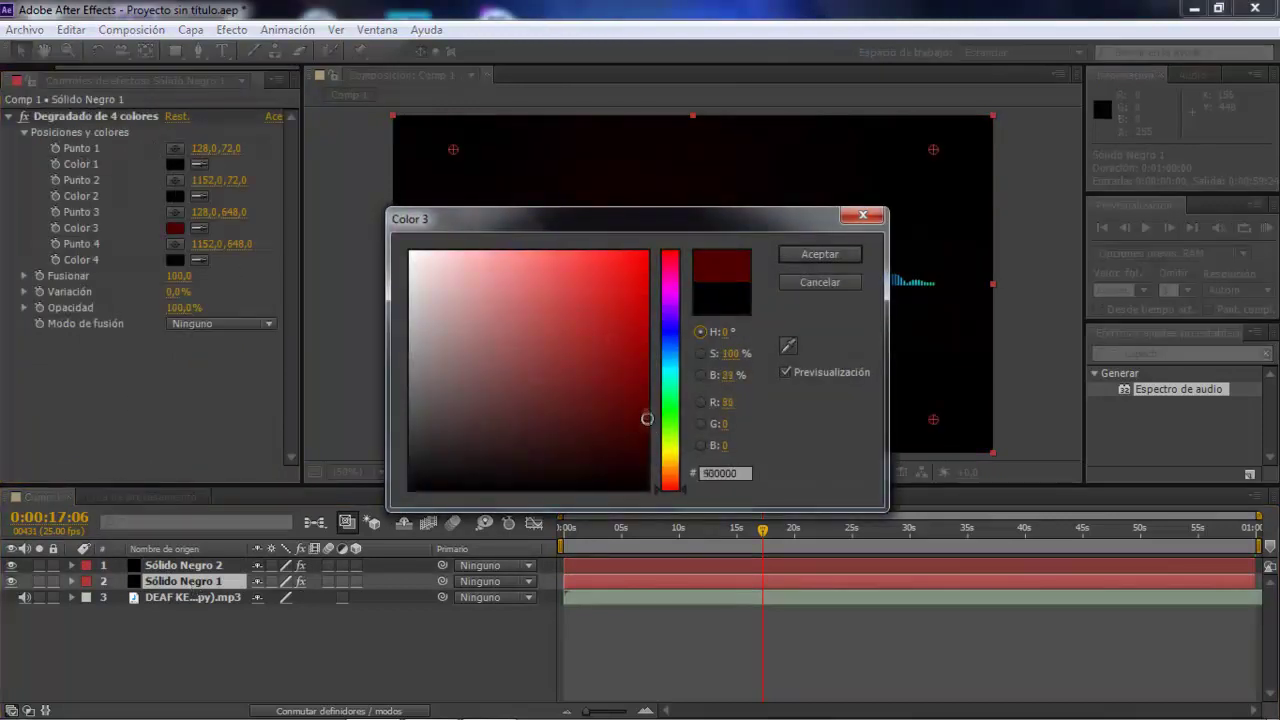
pyautogui.click(820, 254)
pyautogui.click(175, 260)
pyautogui.click(670, 442)
pyautogui.click(555, 440)
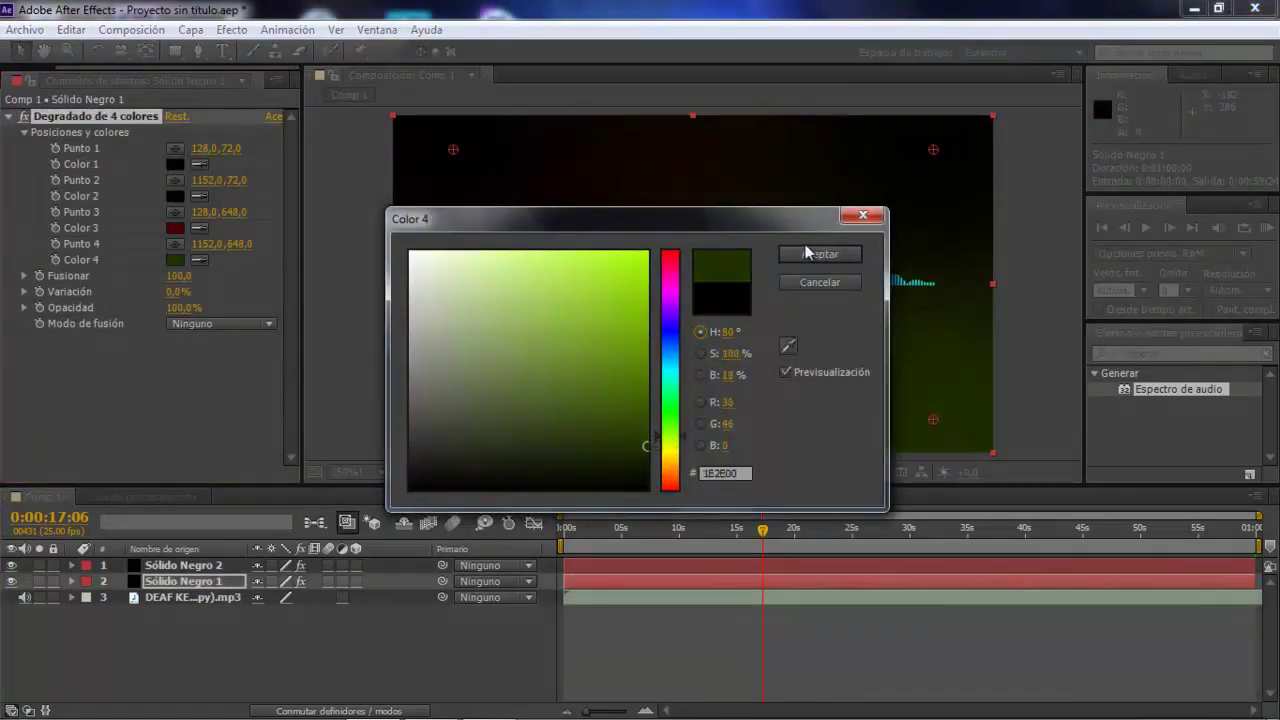
pyautogui.click(820, 254)
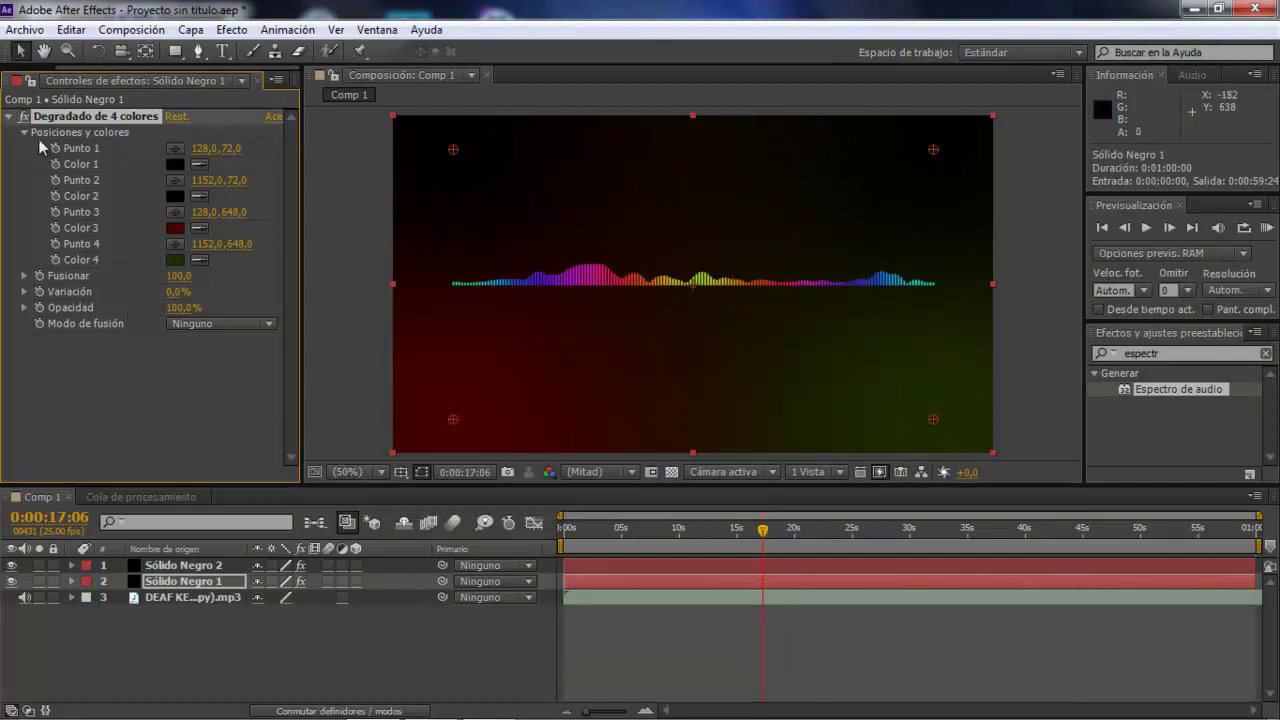
# Return to the project list and deselect the MP3 and the background layer.
pyautogui.click(15, 80)
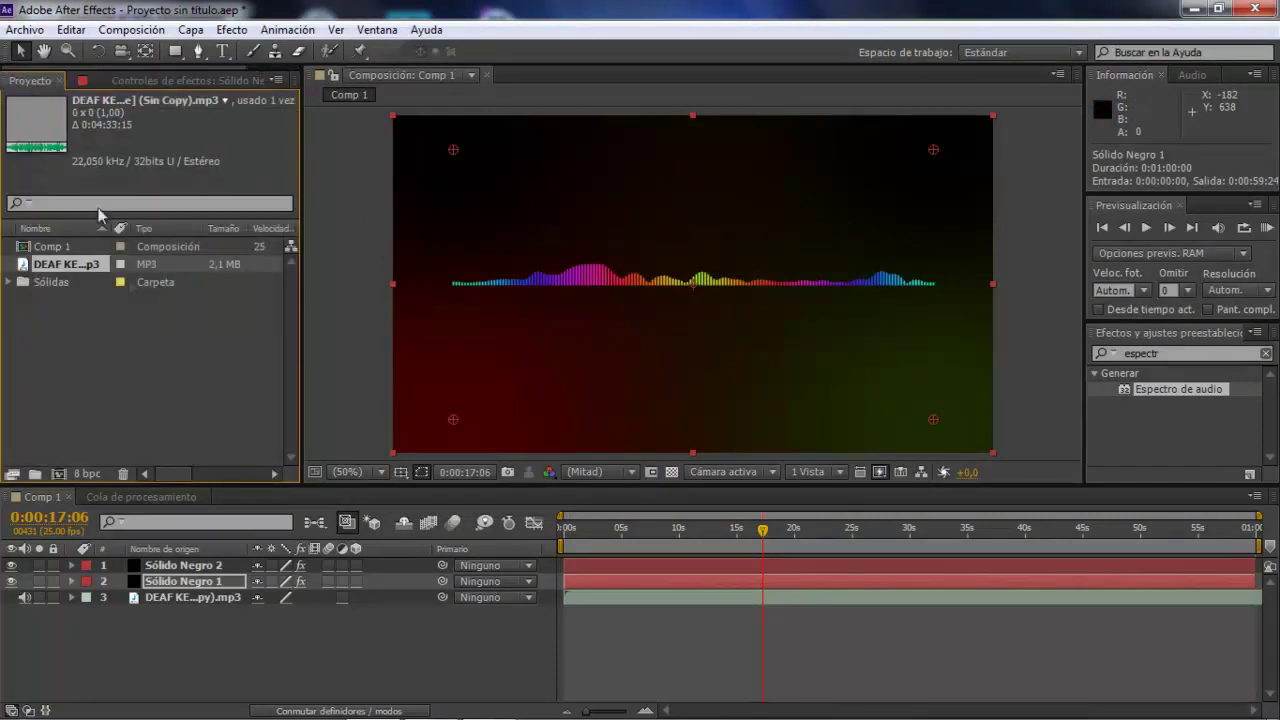
pyautogui.click(140, 321)
pyautogui.click(244, 655)
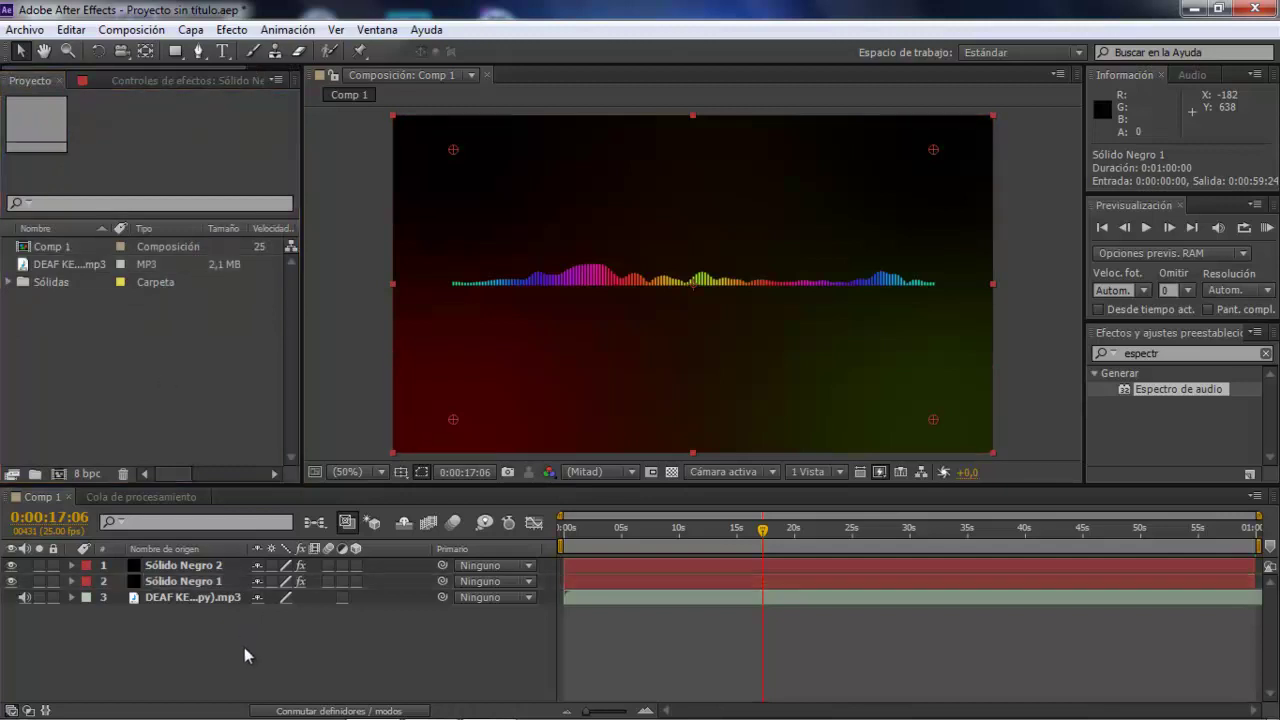
# Queue Comp 1 for lossless output, saving Comp 1.avi to the desktop.
pyautogui.click(124, 495)
pyautogui.click(70, 246)
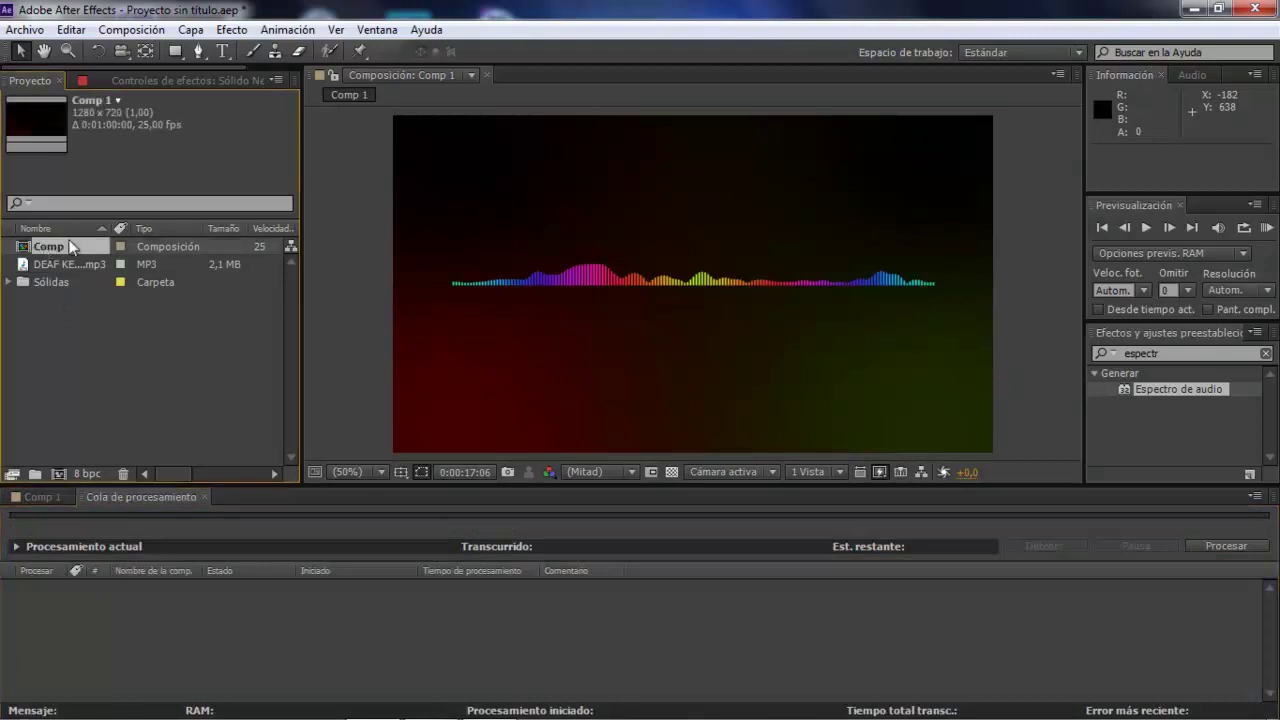
pyautogui.moveTo(60, 244)
pyautogui.mouseDown()
pyautogui.moveTo(160, 568)
pyautogui.moveTo(155, 609)
pyautogui.mouseUp()
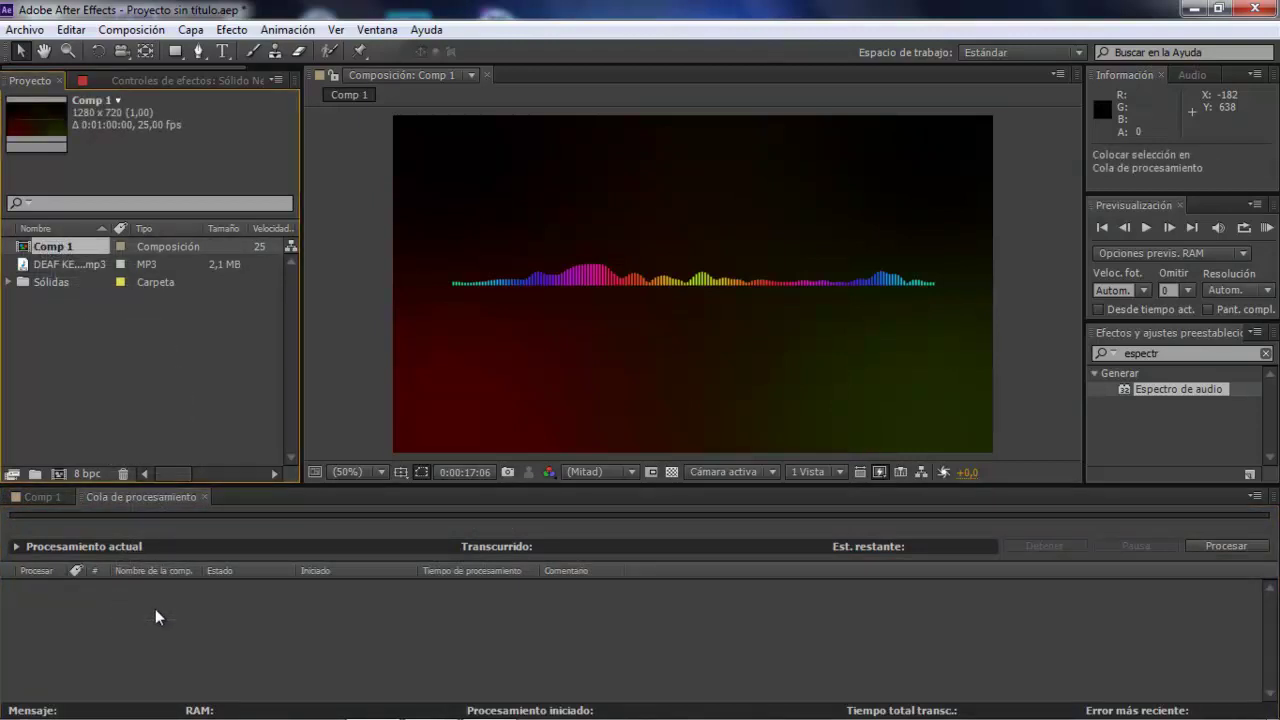
pyautogui.click(324, 651)
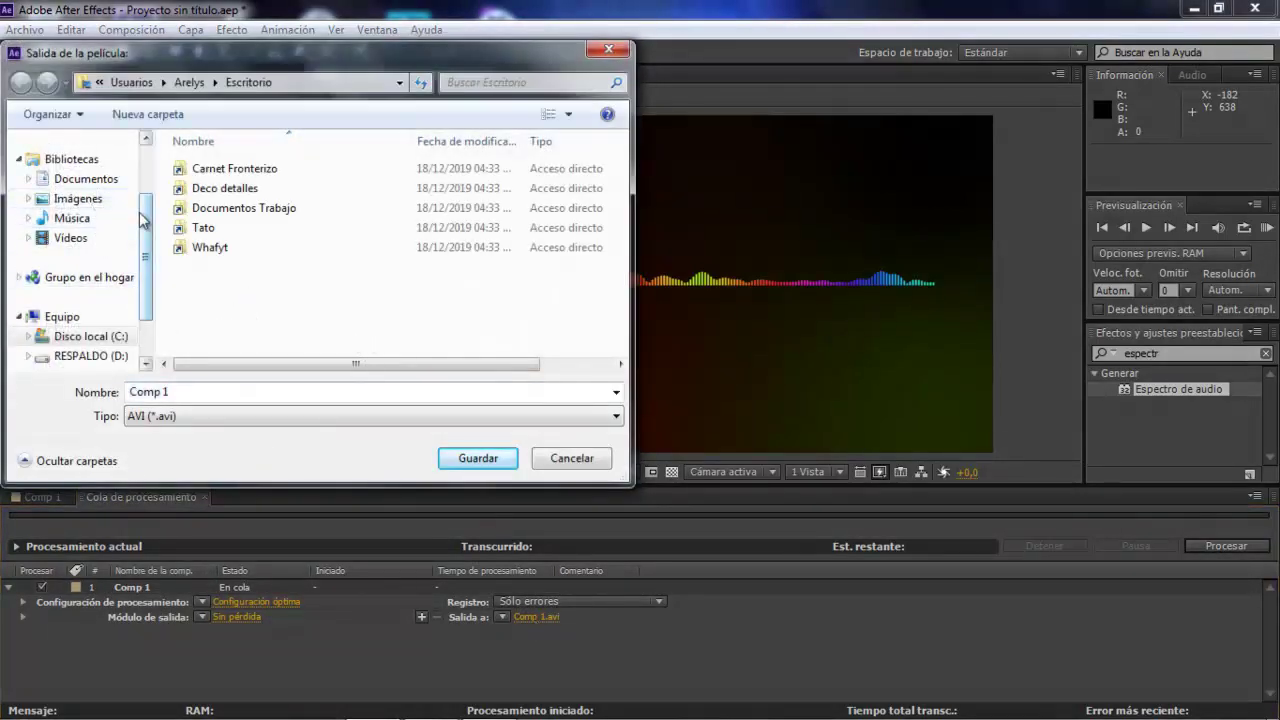
pyautogui.scroll(2, 96, 200)
pyautogui.click(75, 187)
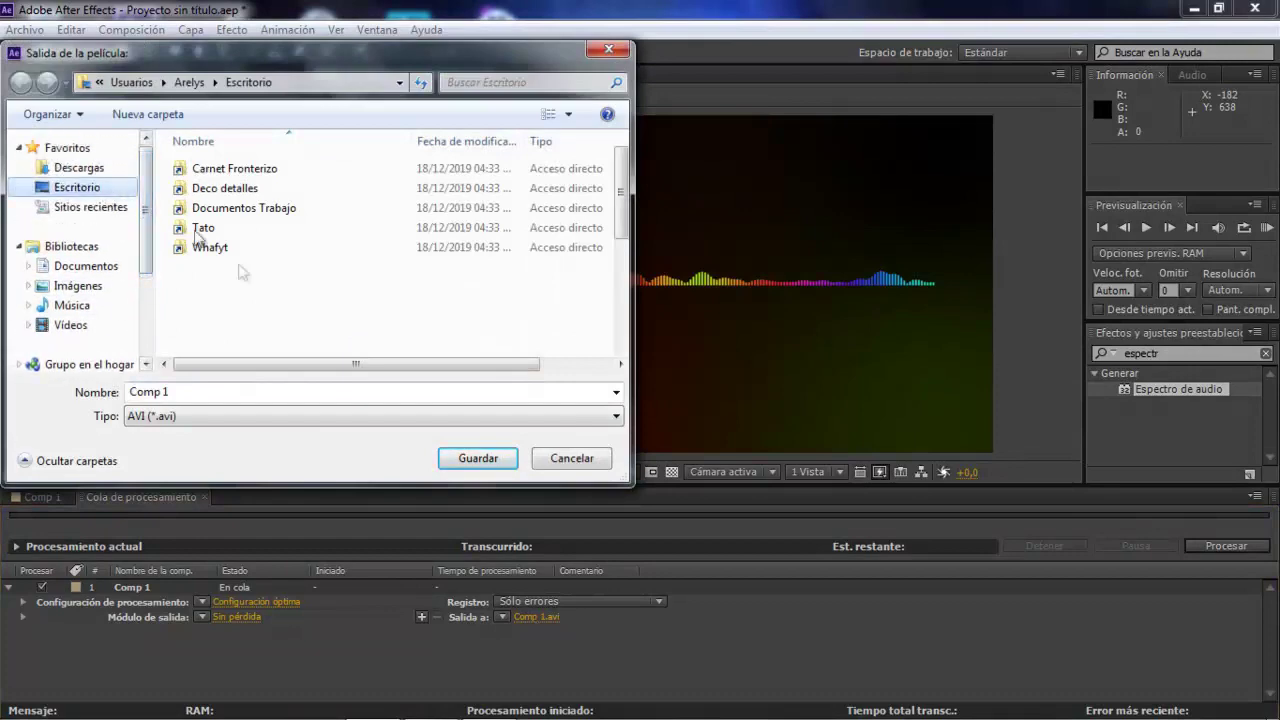
pyautogui.click(480, 458)
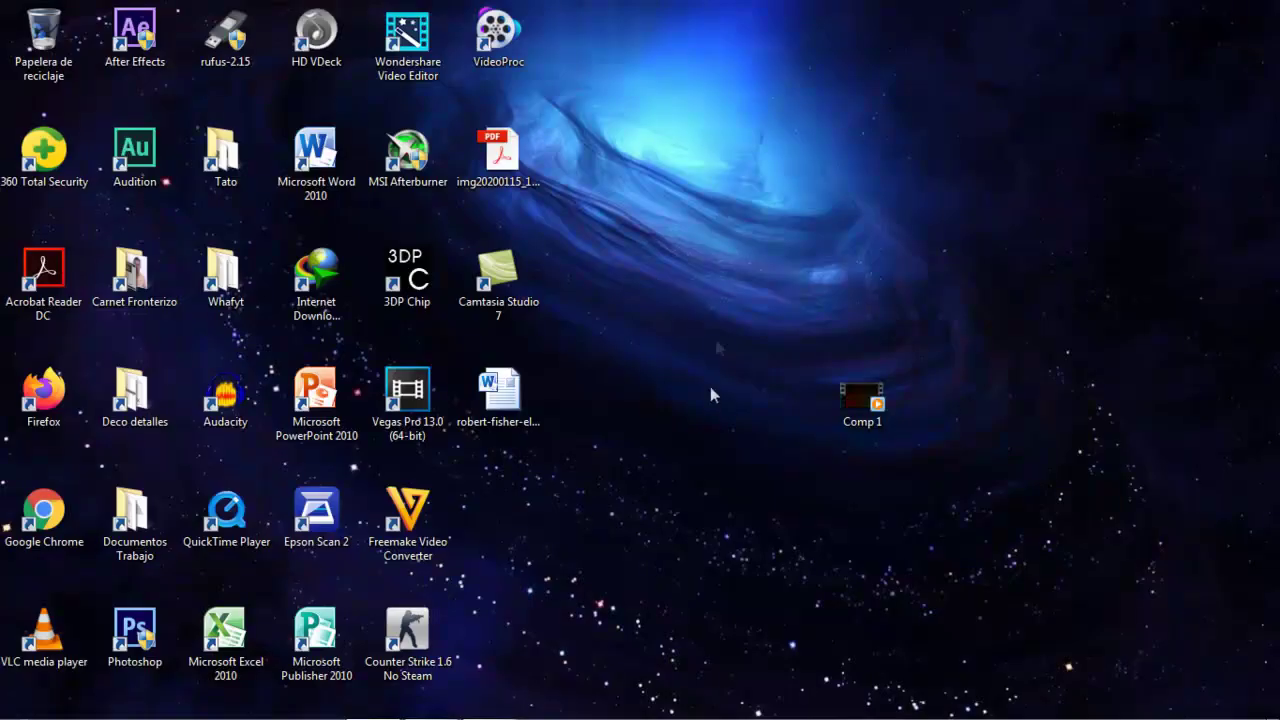
# Select the rendered Comp 1 video file on the desktop to check it.
pyautogui.moveTo(718, 278); pyautogui.dragTo(985, 515)
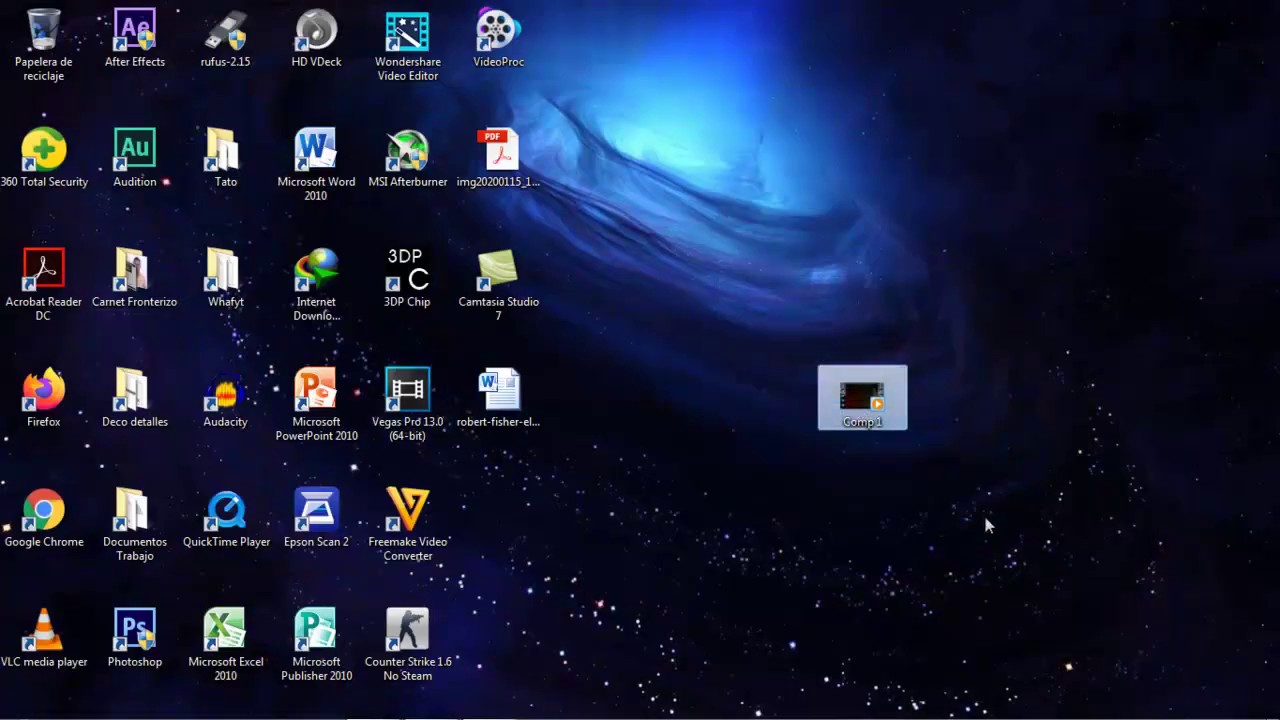
pyautogui.moveTo(810, 460); pyautogui.dragTo(938, 362)
pyautogui.moveTo(873, 401)
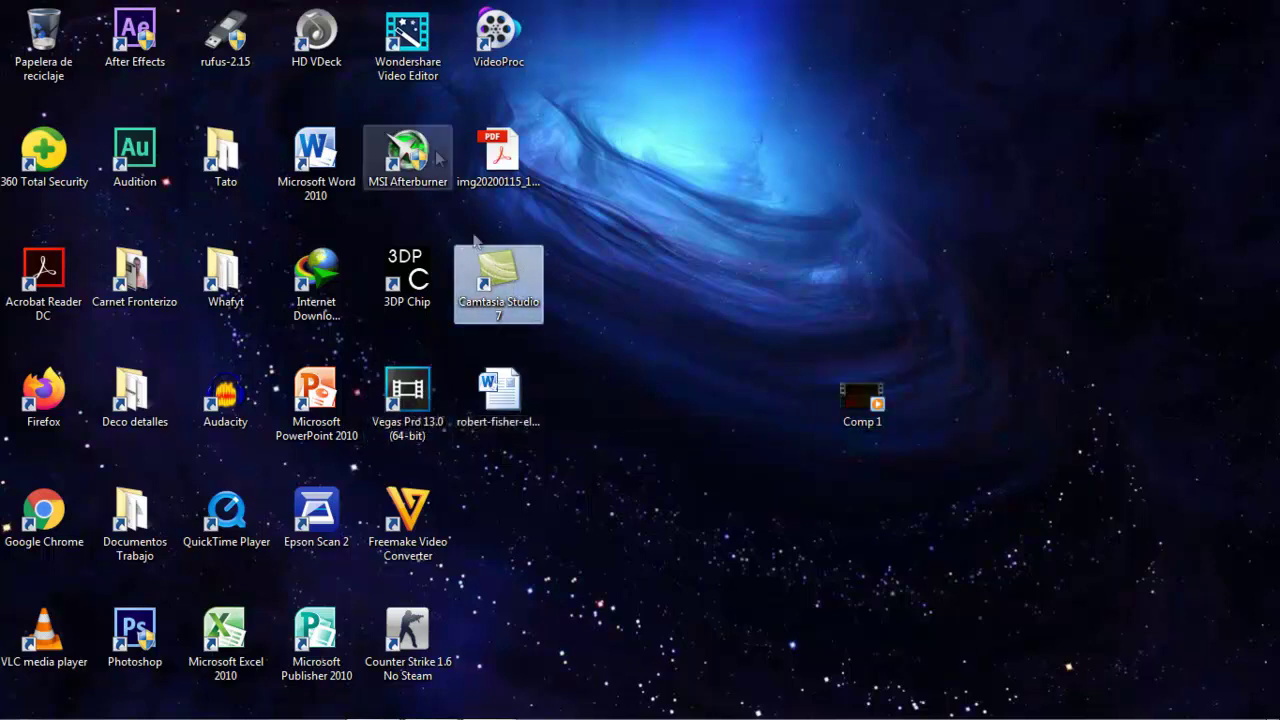
# Launch Vegas Pro 13.0 from its desktop shortcut.
pyautogui.click(505, 45)
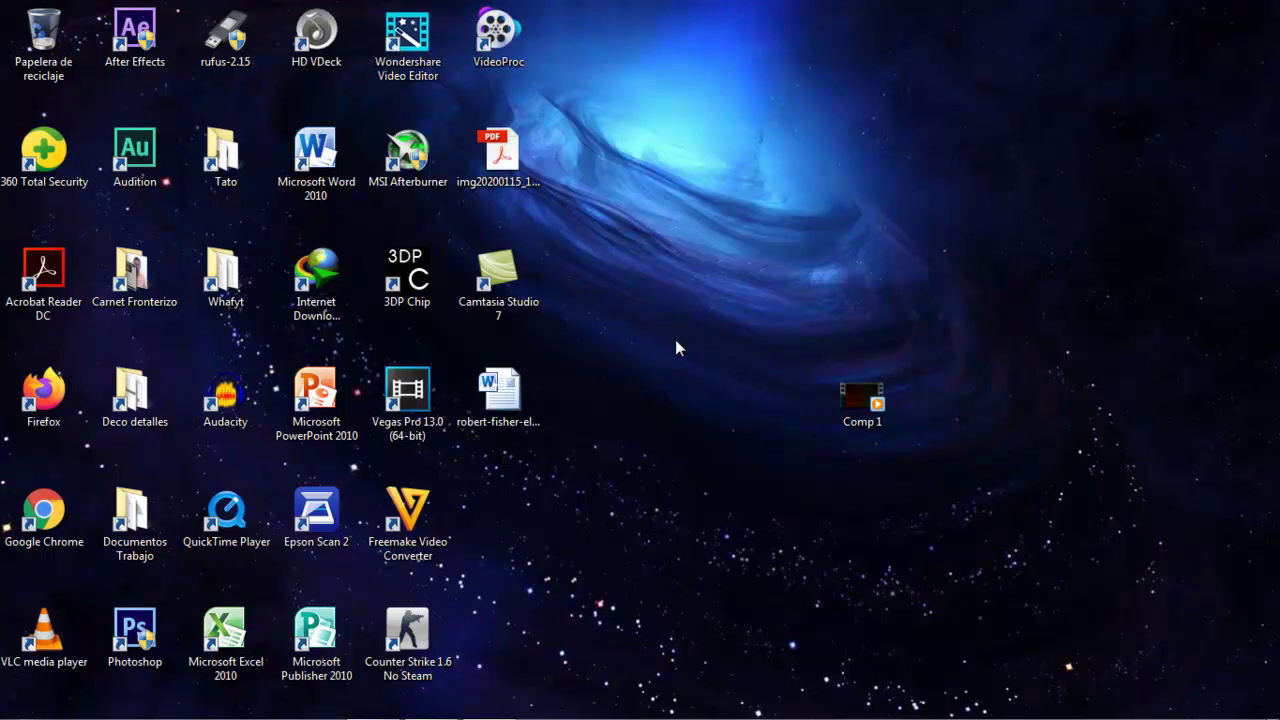
pyautogui.click(407, 400)
pyautogui.press('Return')
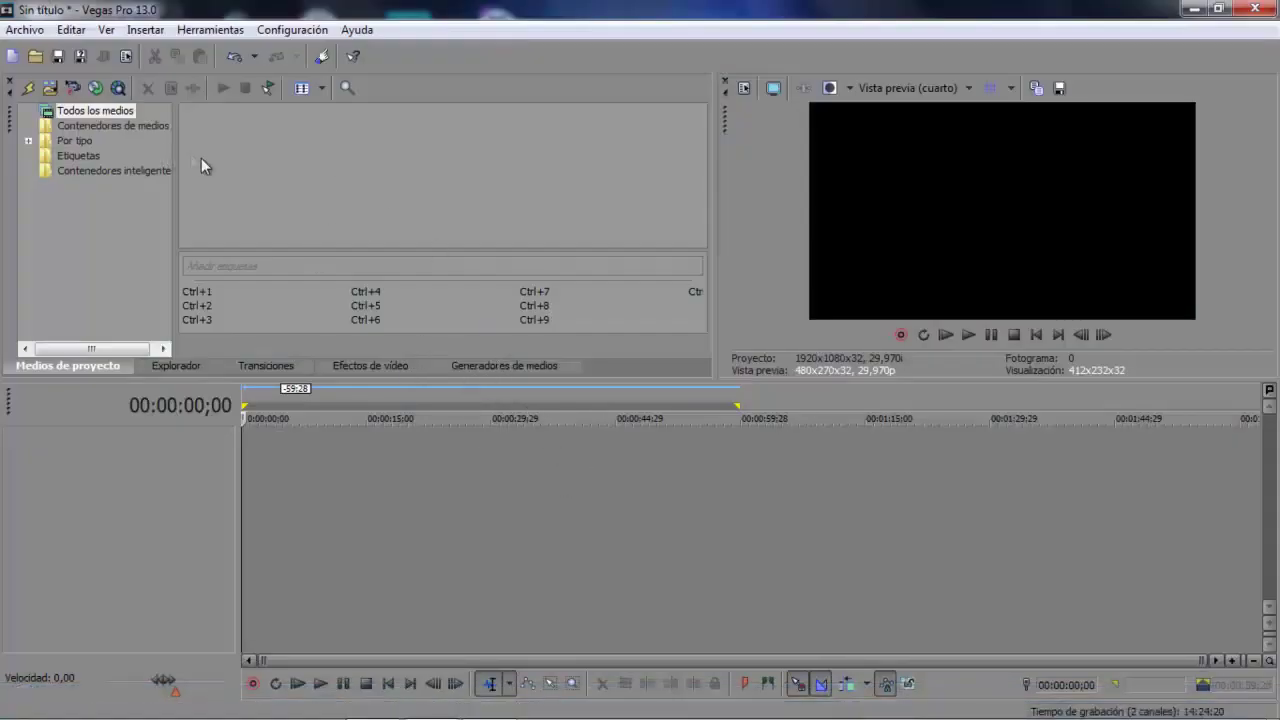
# Import the DEAF KEV MP3 and Comp 1.avi from the desktop into the project media.
pyautogui.click(52, 92)
pyautogui.doubleClick(553, 236)
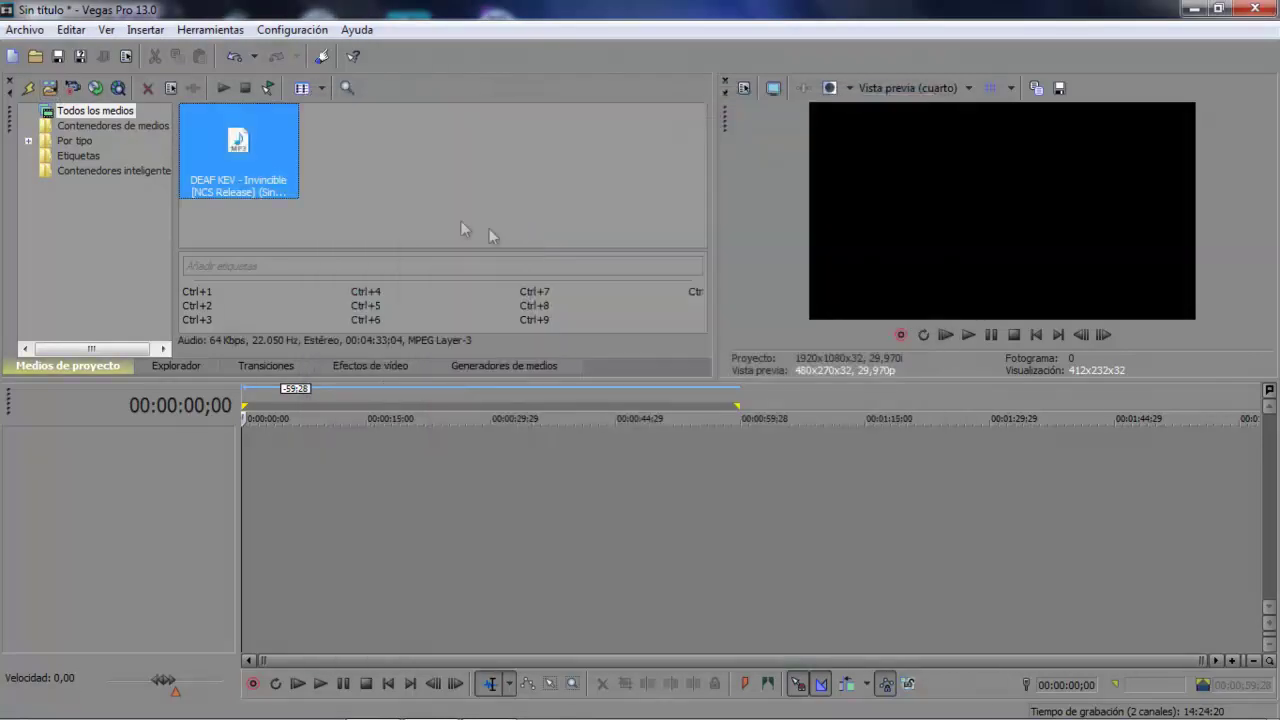
pyautogui.click(50, 90)
pyautogui.click(384, 236)
pyautogui.doubleClick(589, 215)
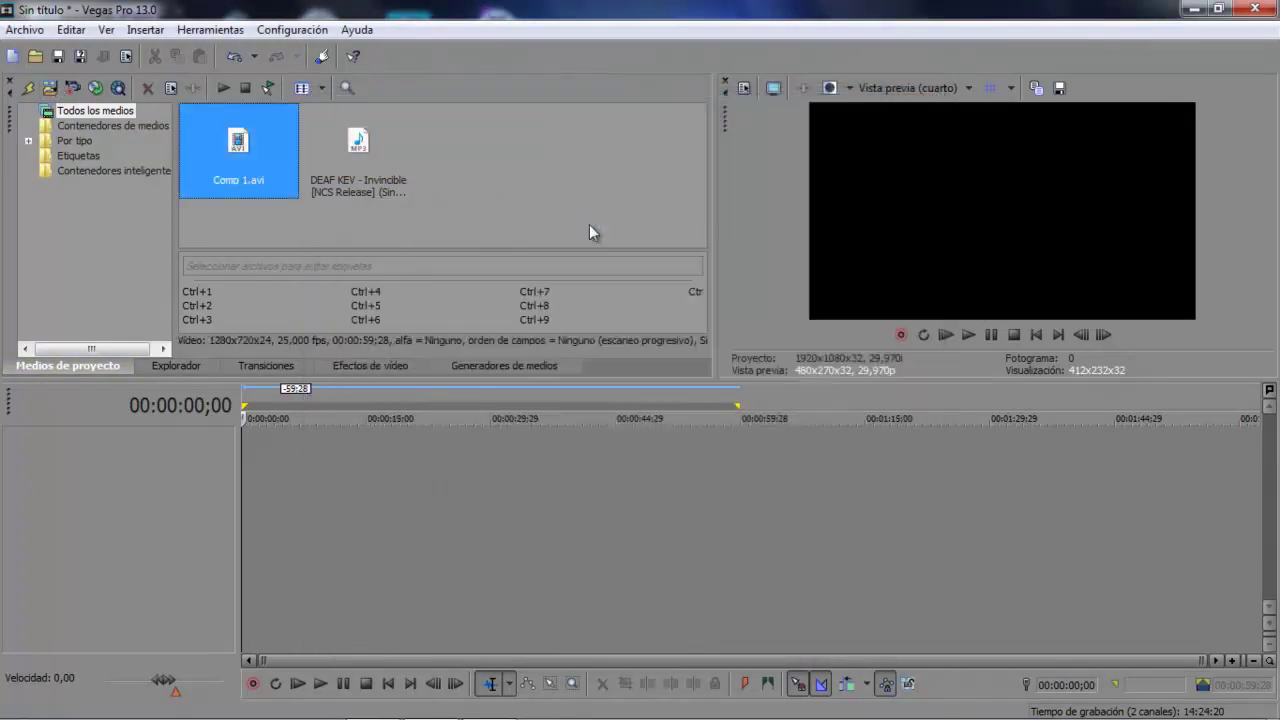
# Place Comp 1.avi on a video track and the DEAF KEV audio below, keeping project settings.
pyautogui.moveTo(238, 140); pyautogui.dragTo(257, 457)
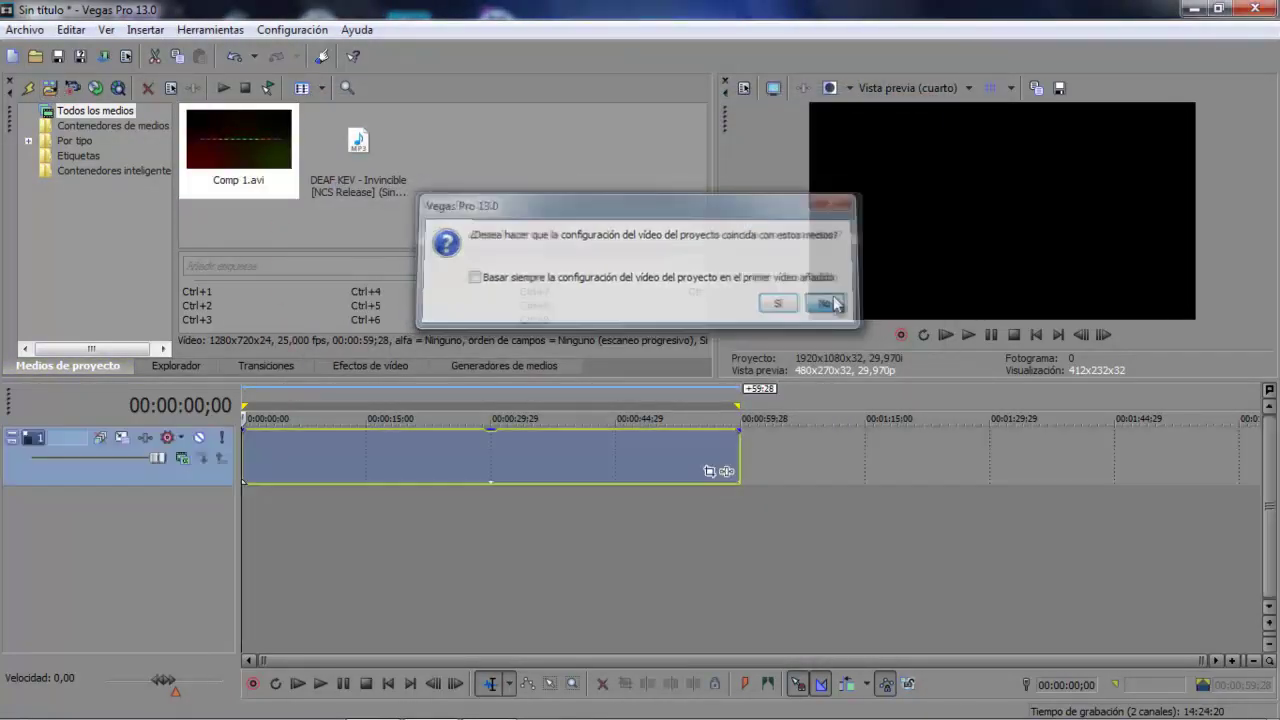
pyautogui.click(826, 297)
pyautogui.moveTo(358, 150); pyautogui.dragTo(342, 490)
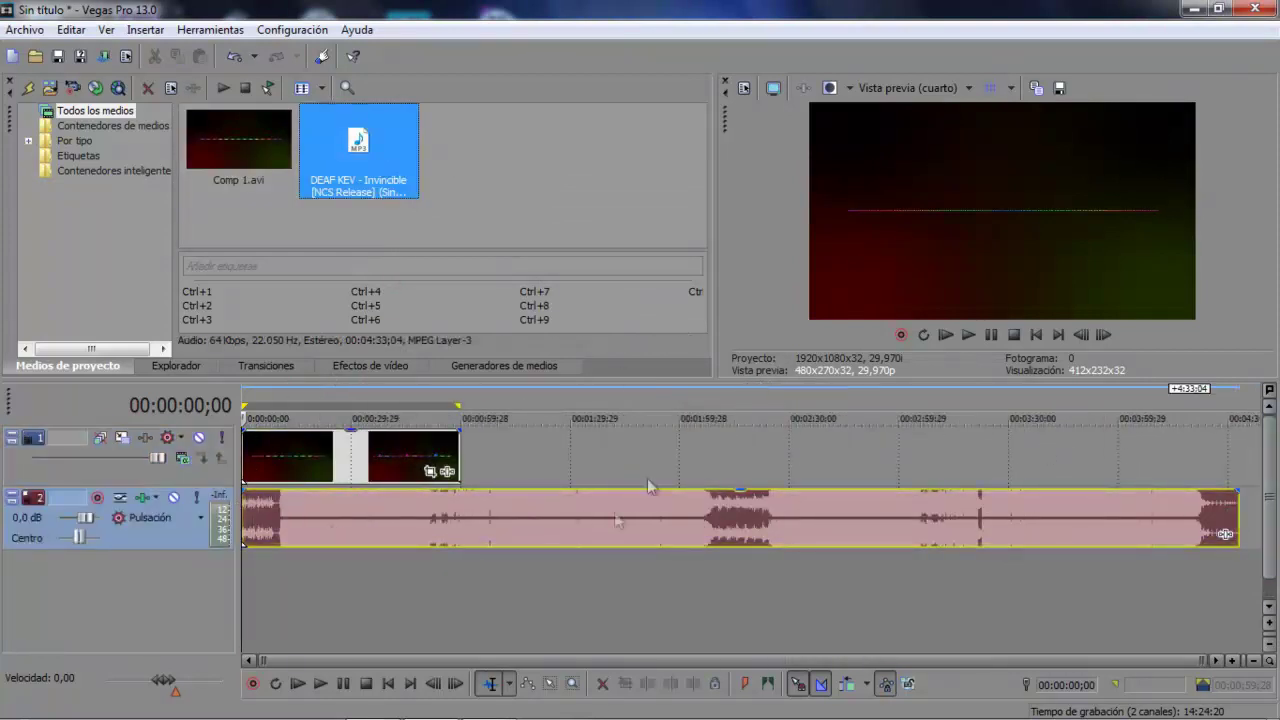
# Trim the audio to end with the one-minute video and select the video's full time span.
pyautogui.hotkey('ctrl', 'End')
pyautogui.click(455, 462)
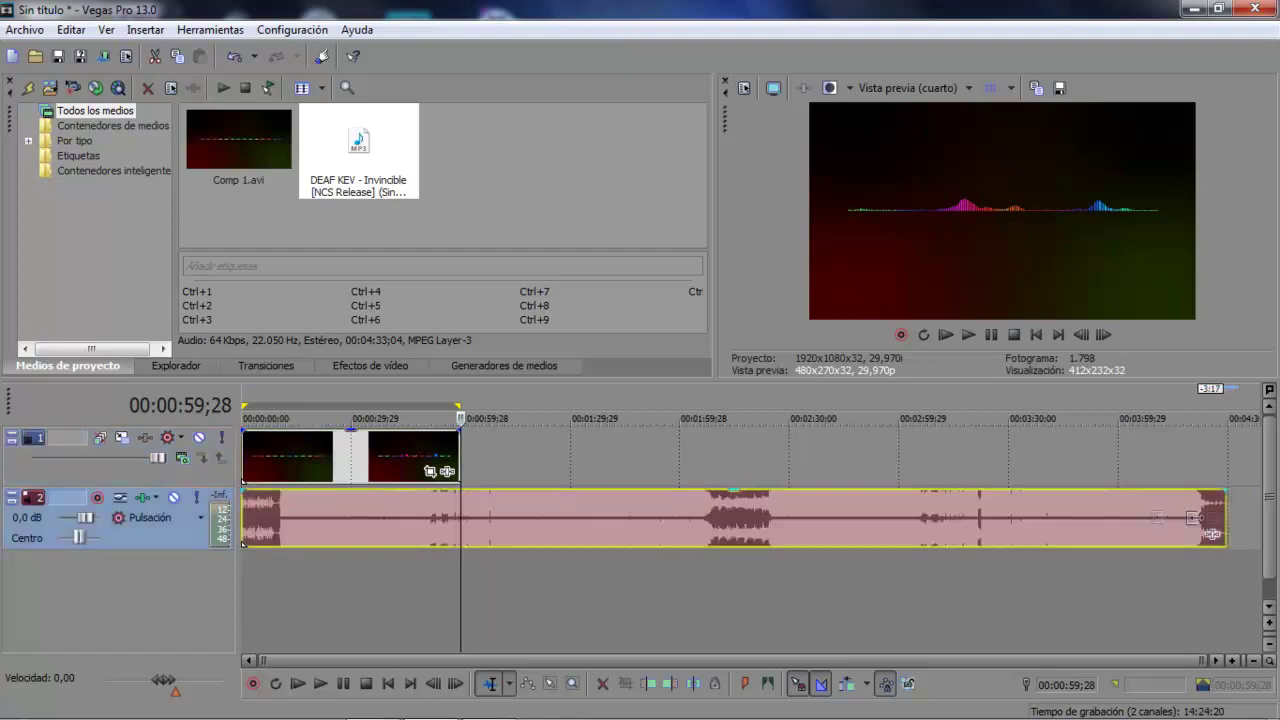
pyautogui.moveTo(1237, 518); pyautogui.dragTo(460, 518)
pyautogui.click(412, 551)
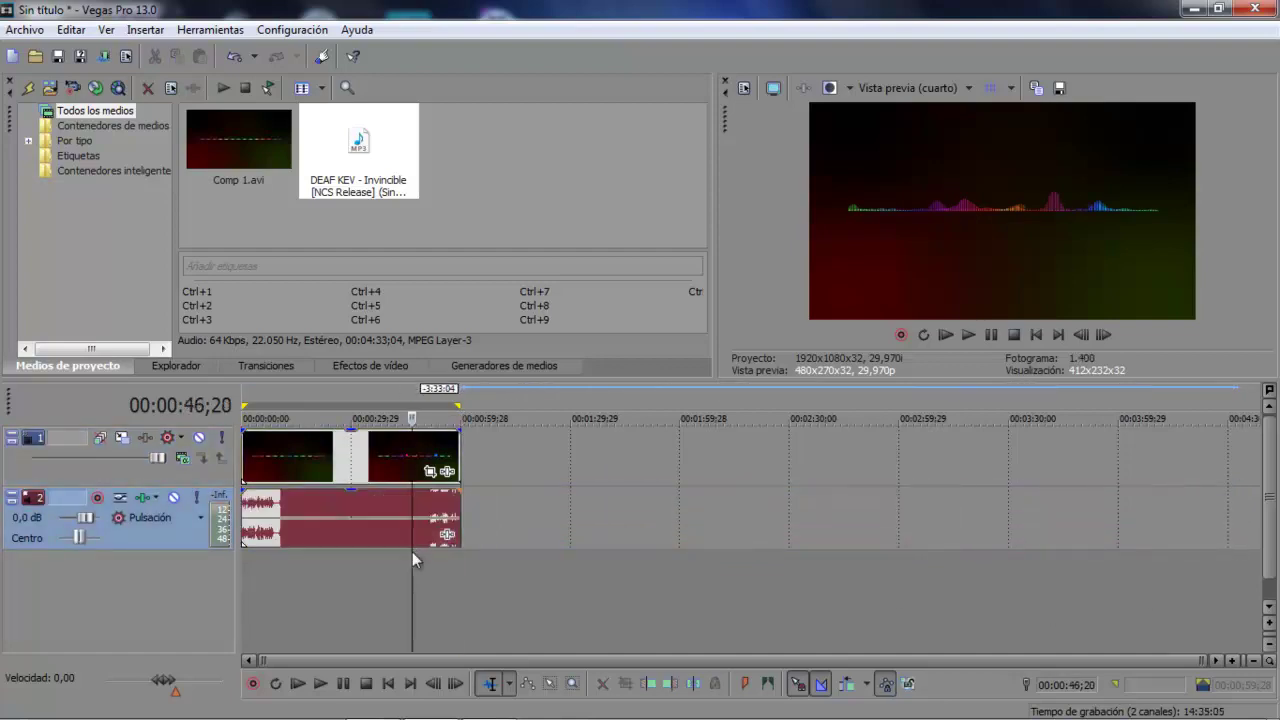
pyautogui.doubleClick(329, 567)
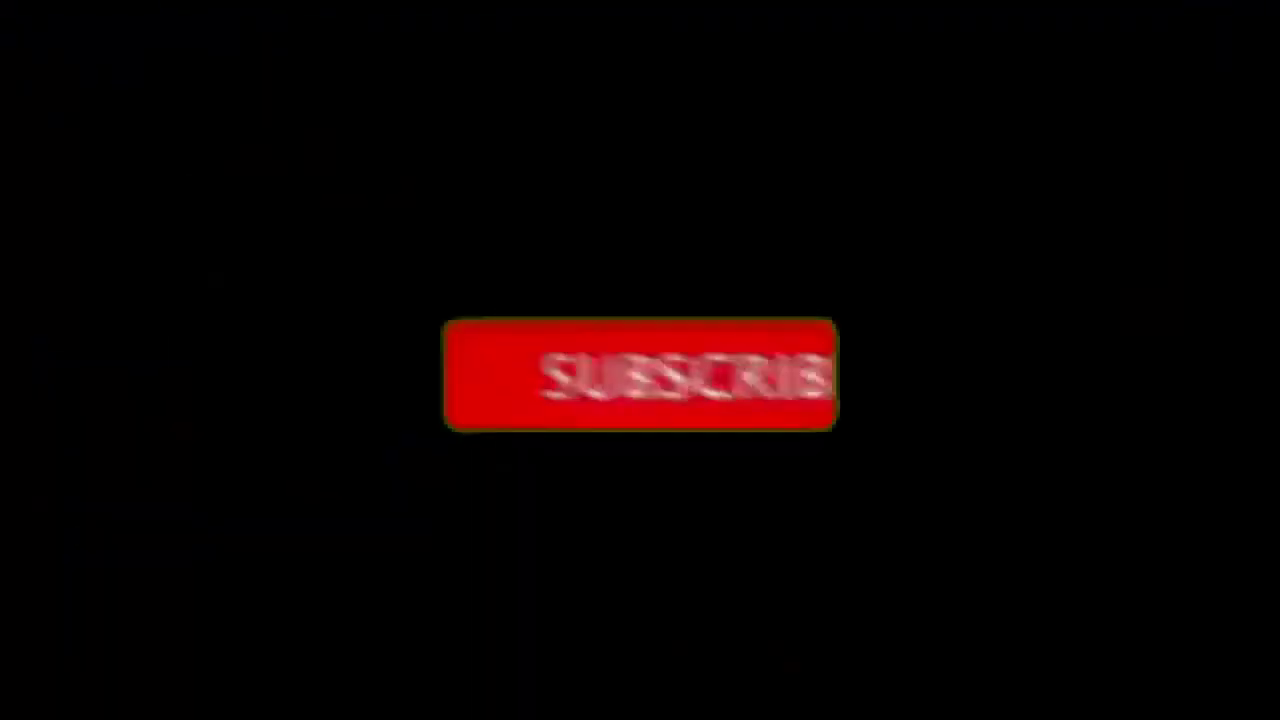